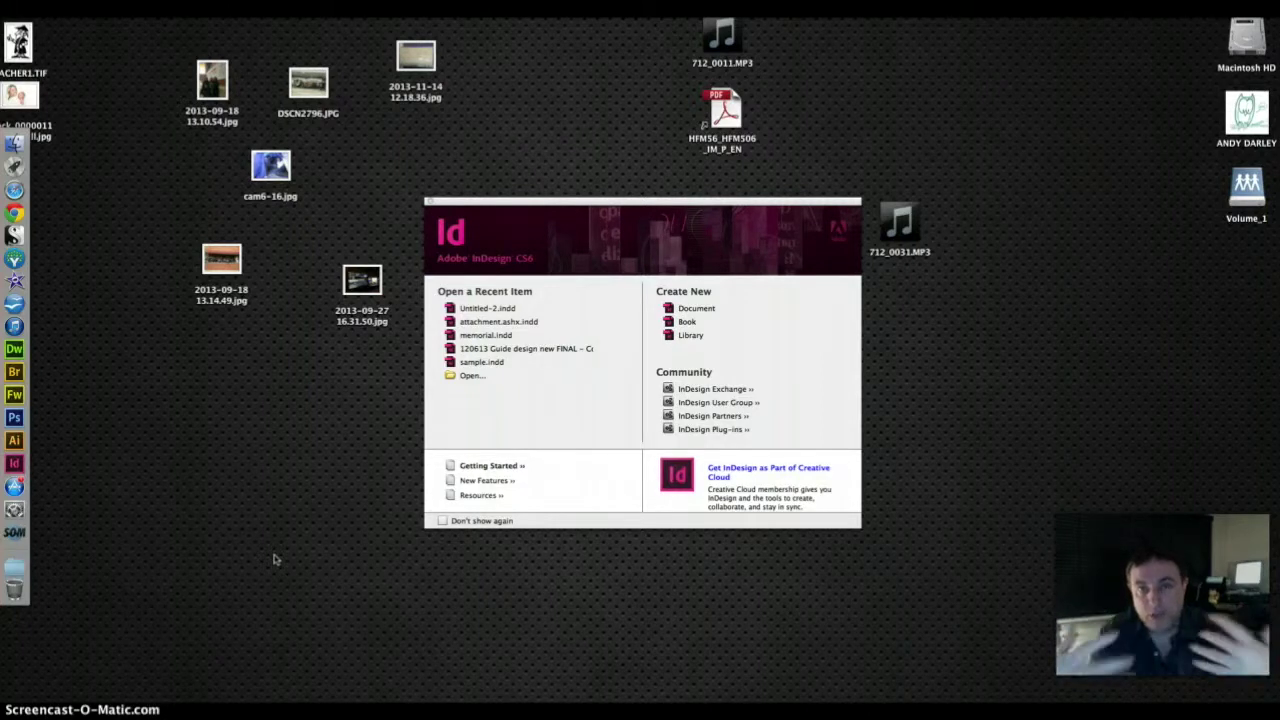
# - Start a new document and apply a 3 mm bleed to all four sides
pyautogui.click(240, 537)
pyautogui.click(493, 492)
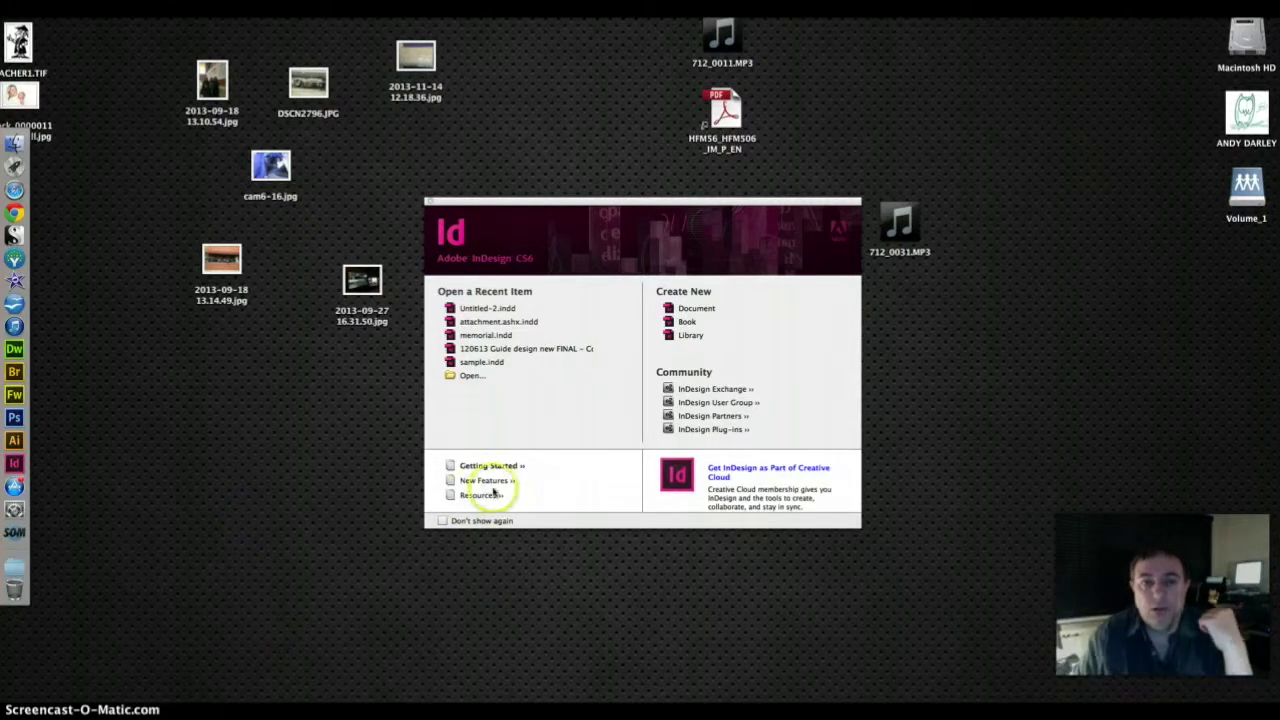
pyautogui.click(700, 310)
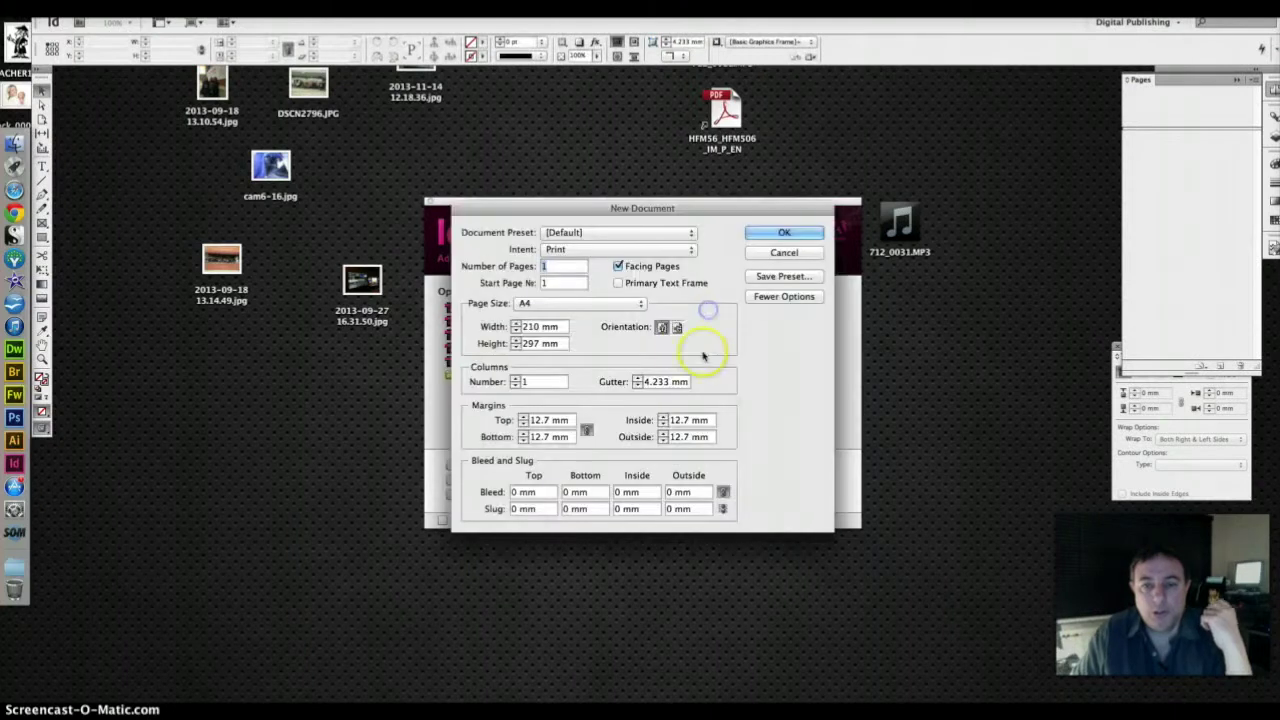
pyautogui.click(518, 492)
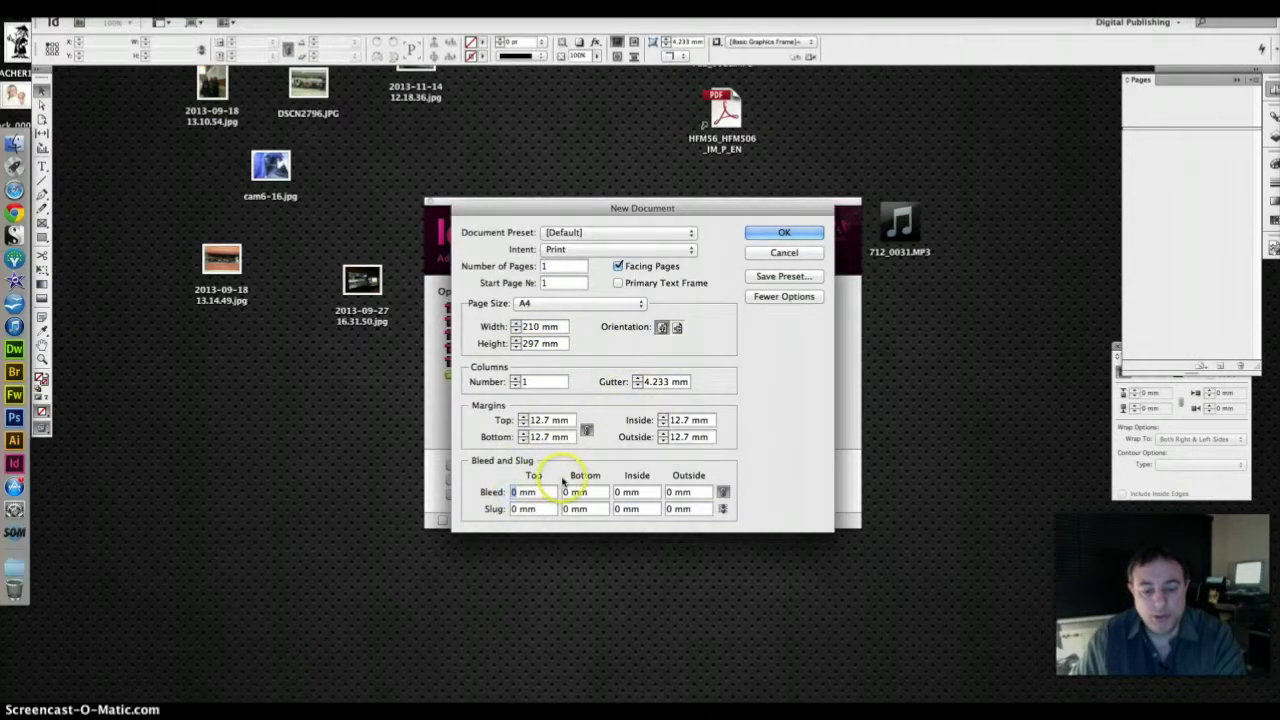
pyautogui.write('3')
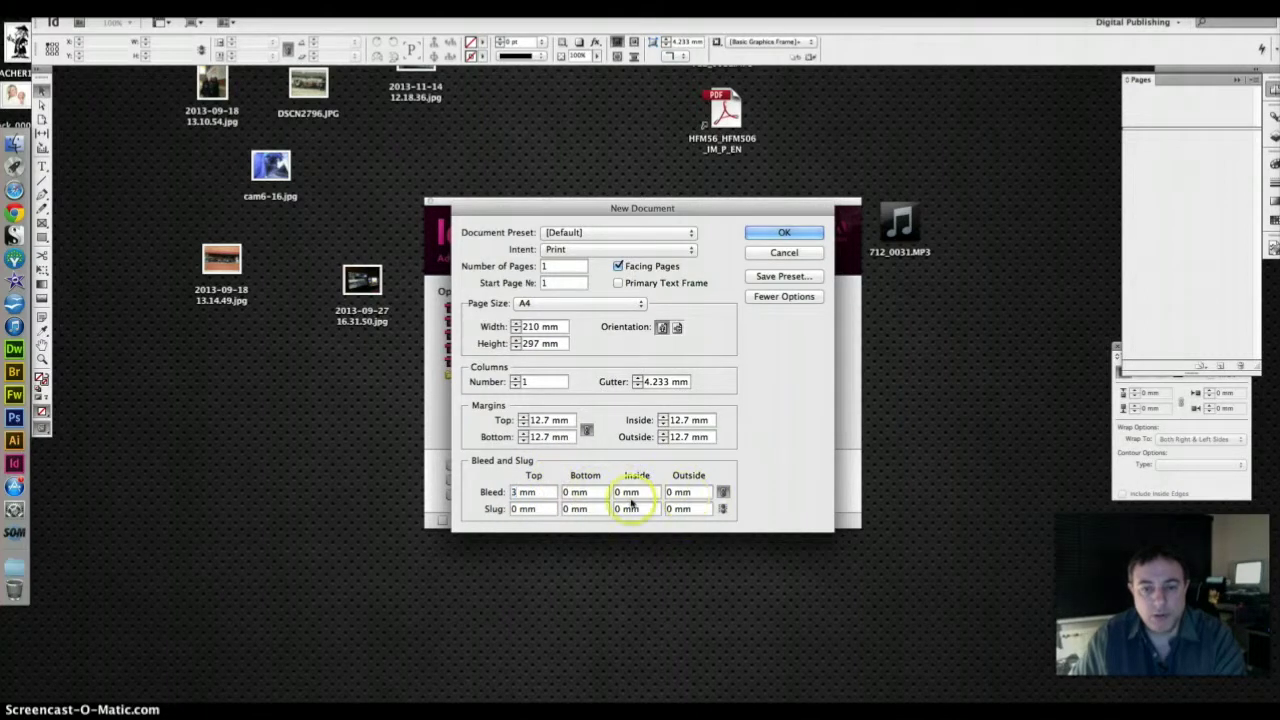
pyautogui.click(627, 492)
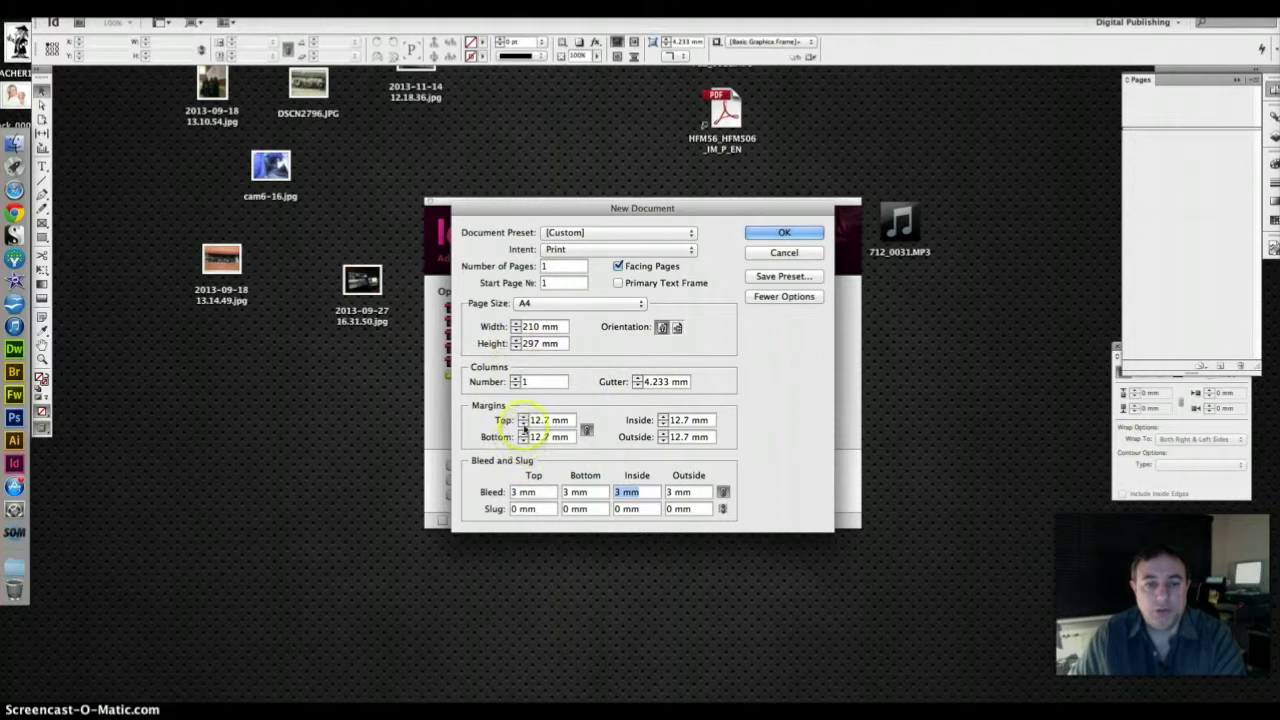
# - Set the linked margins to 0 mm and the columns to 3, then create the A4 document
pyautogui.doubleClick(540, 420)
pyautogui.write('6')
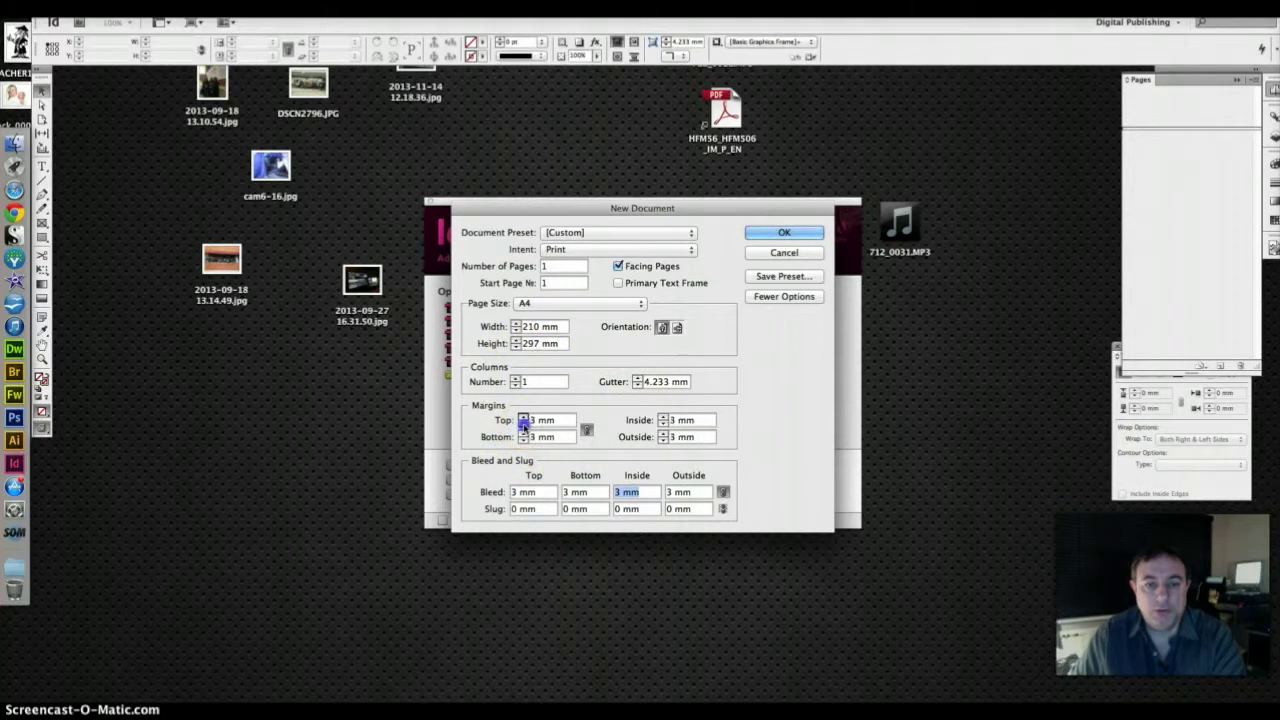
pyautogui.click(522, 424)
pyautogui.click(522, 424)
pyautogui.click(522, 424)
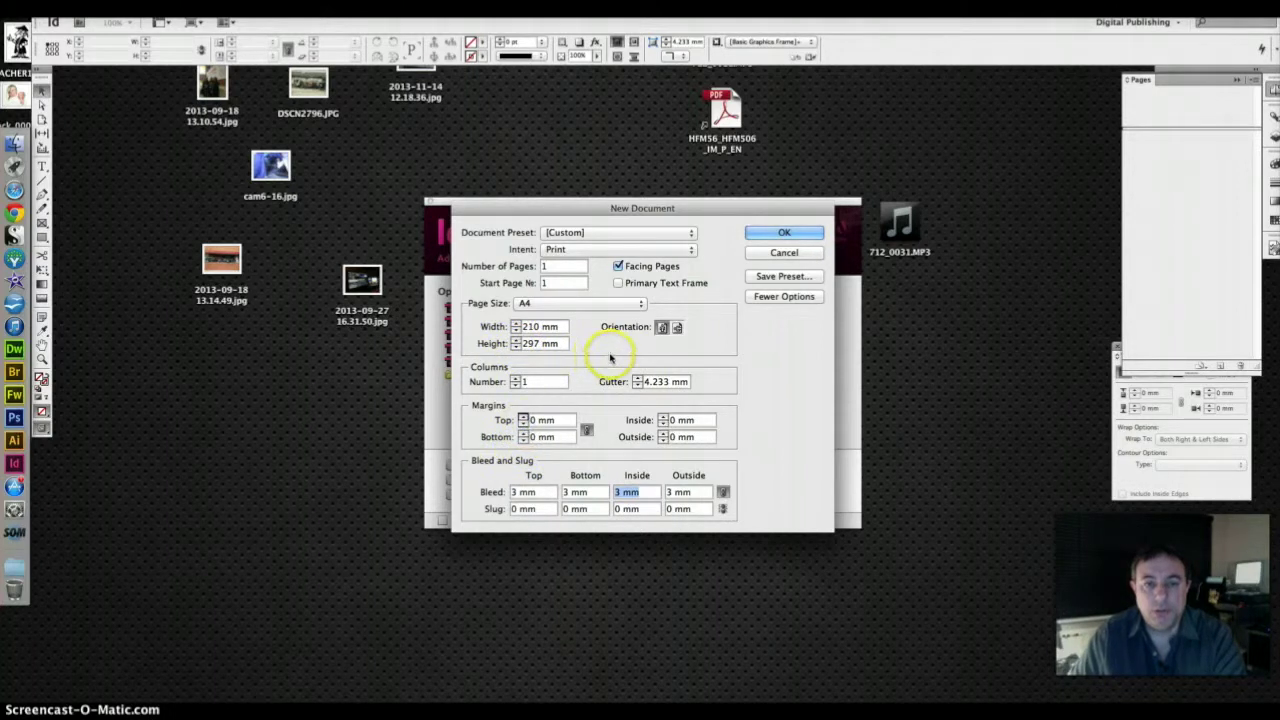
pyautogui.click(516, 380)
pyautogui.click(516, 380)
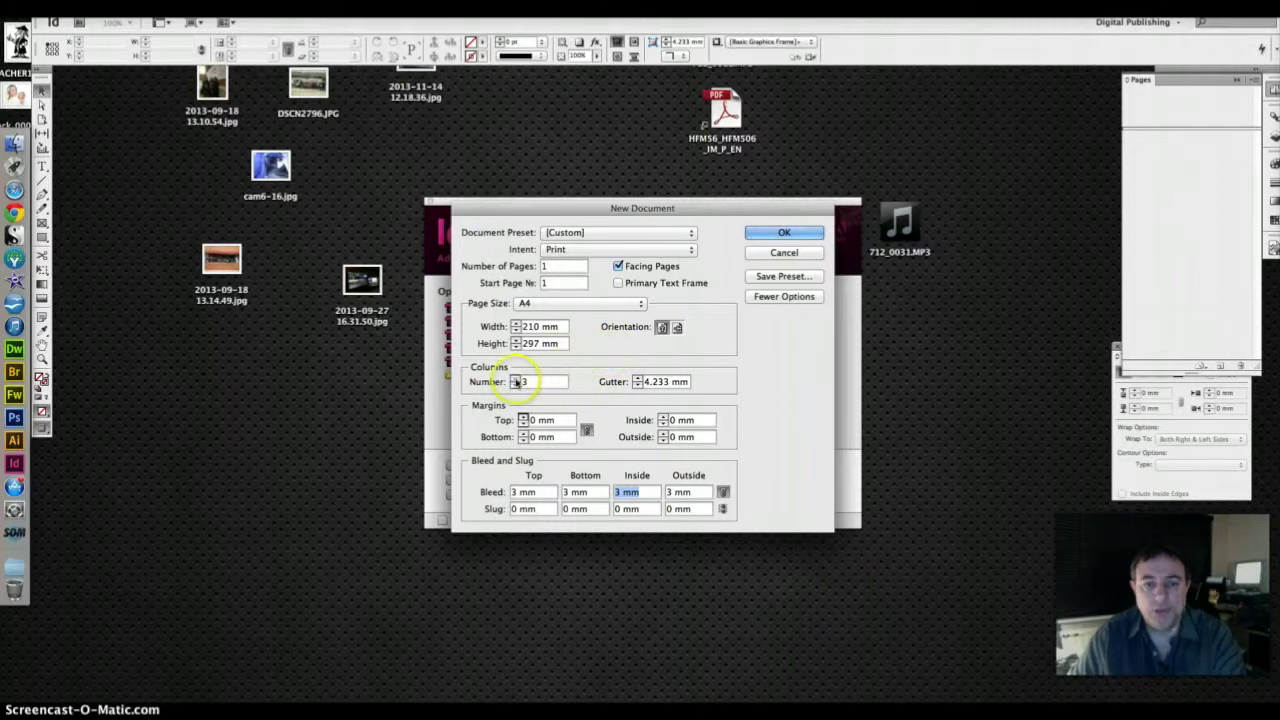
pyautogui.press('Return')
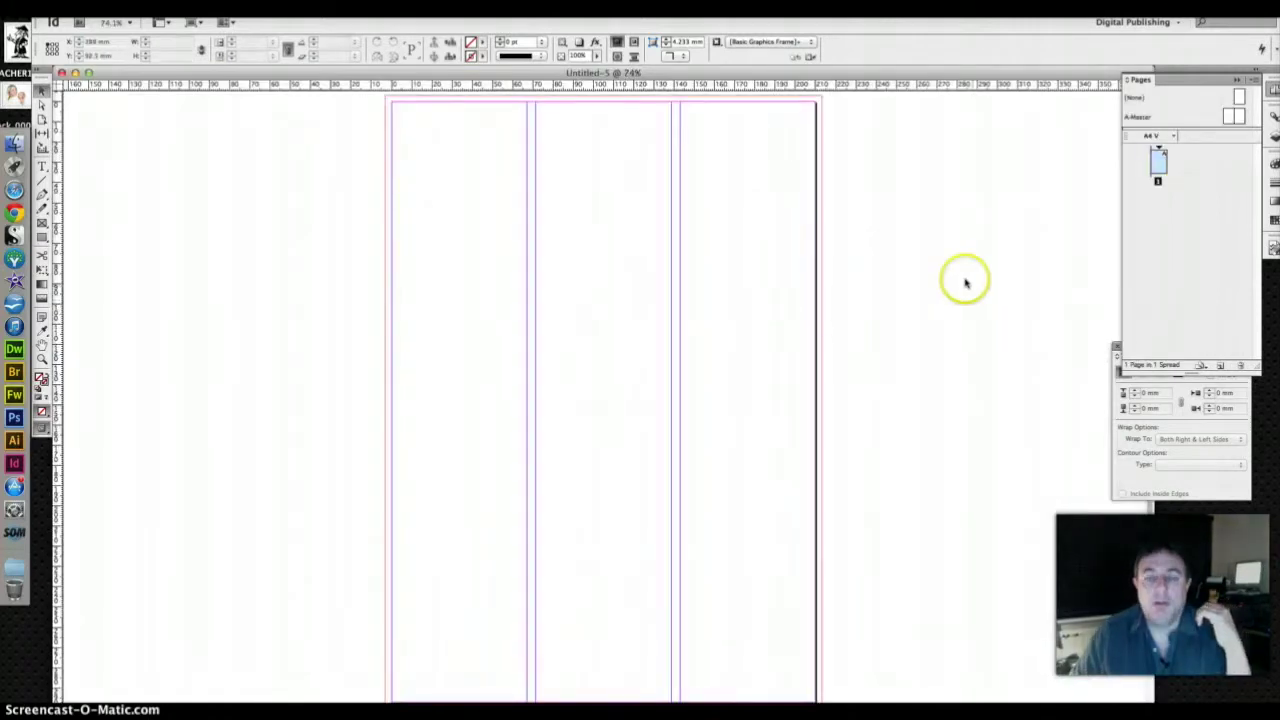
pyautogui.click(1237, 79)
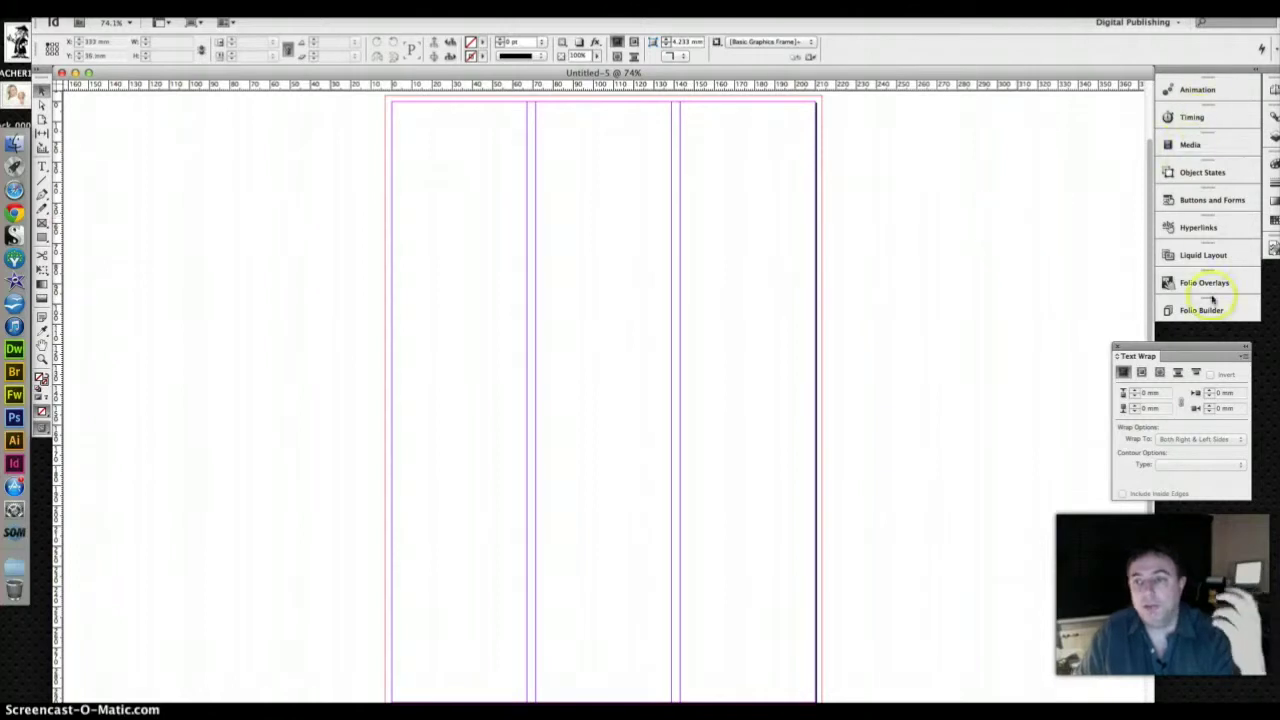
pyautogui.click(1208, 89)
pyautogui.click(1272, 89)
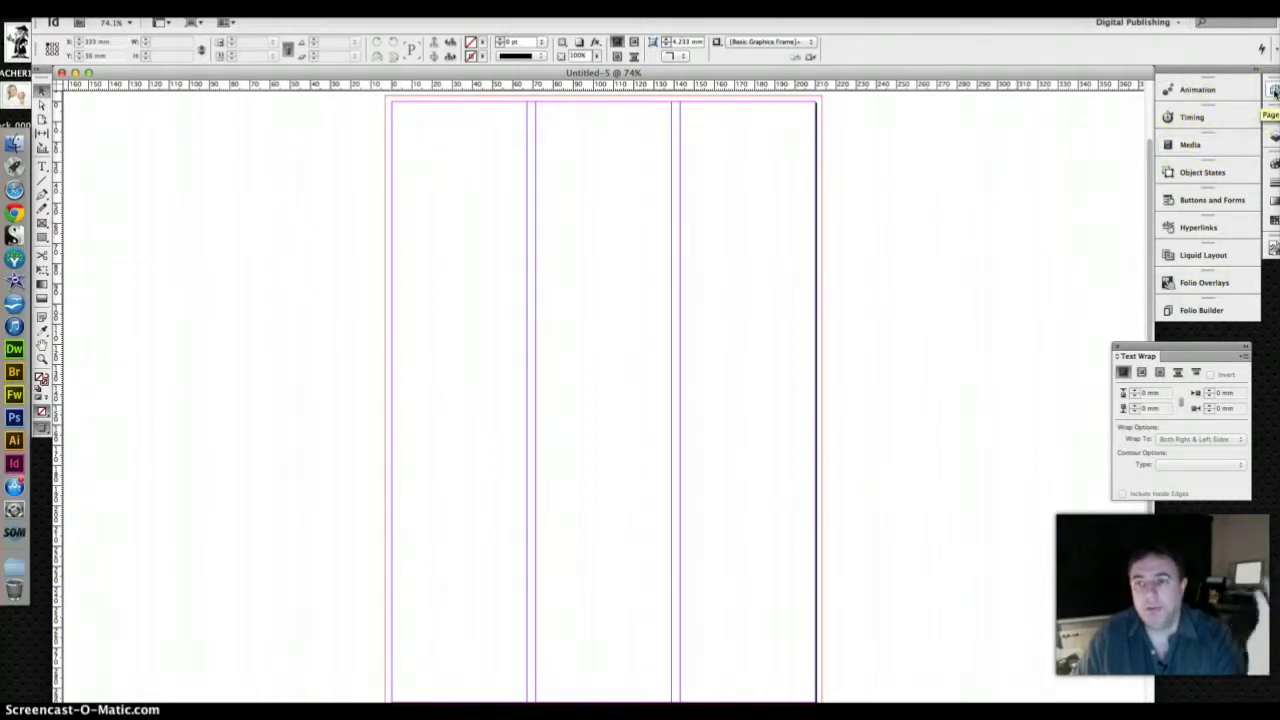
pyautogui.click(1273, 89)
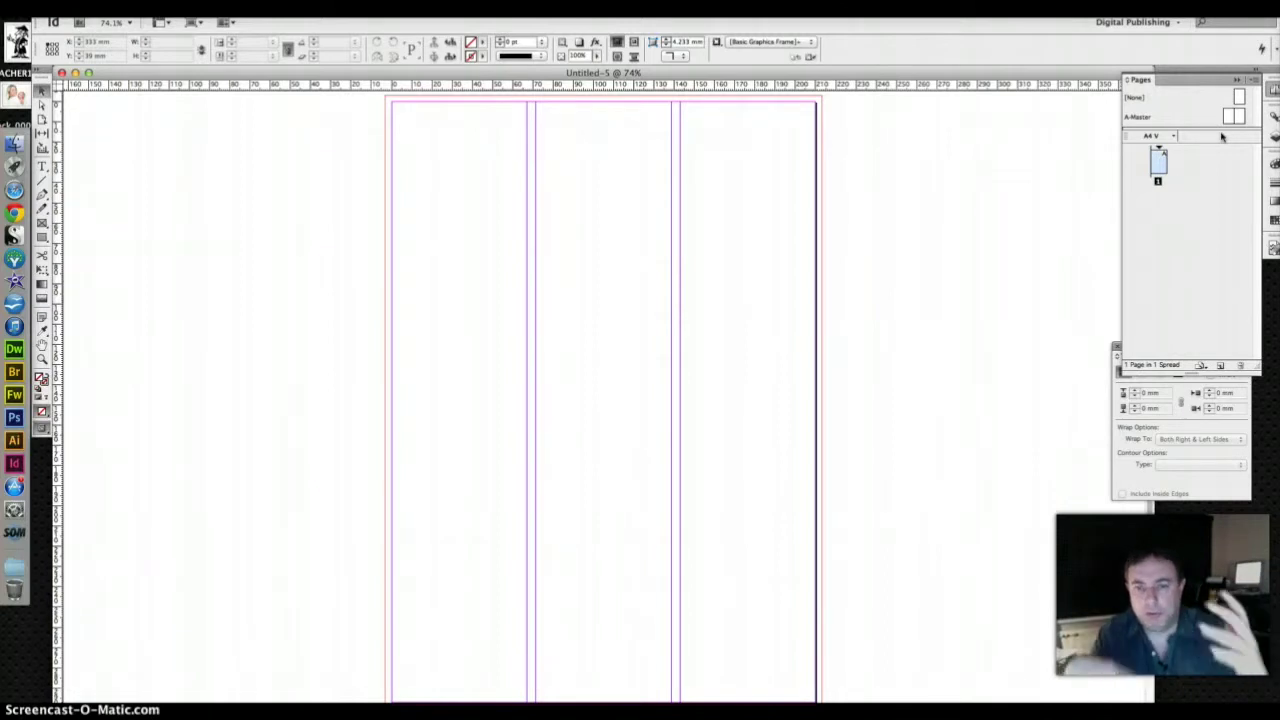
# - Open the A-Master spread from the Pages panel
pyautogui.click(1137, 116)
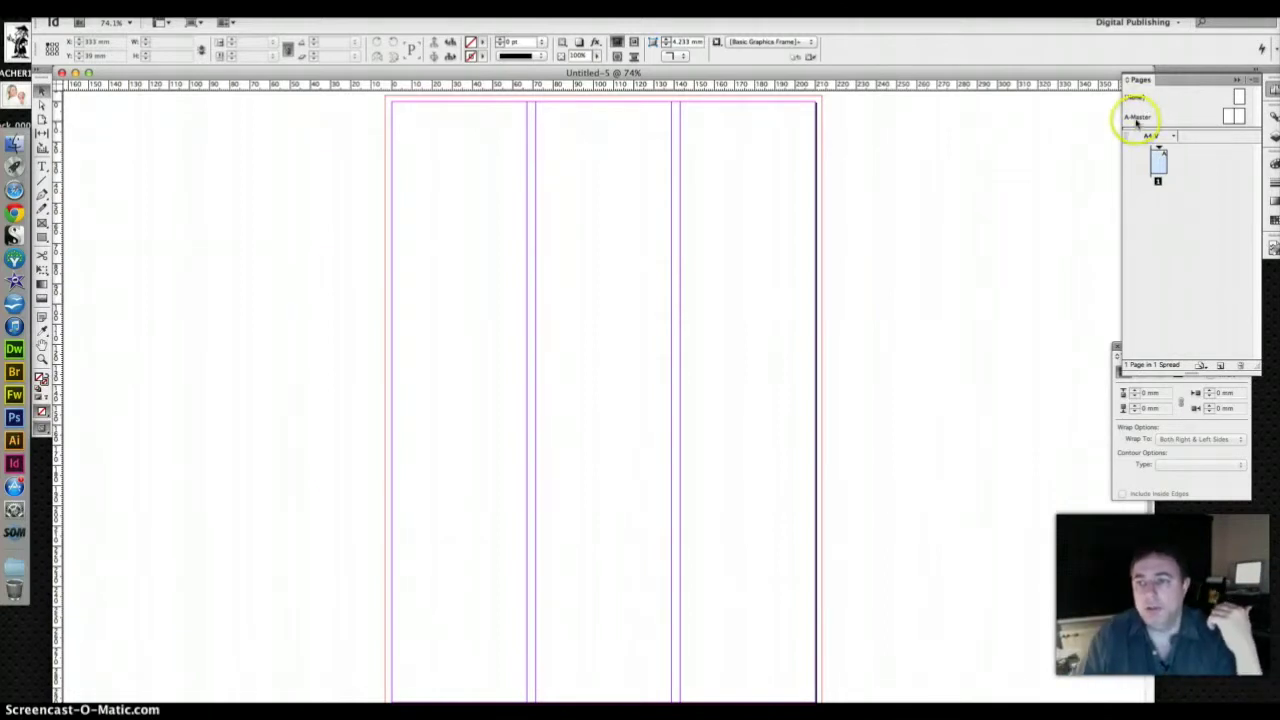
pyautogui.click(1229, 116)
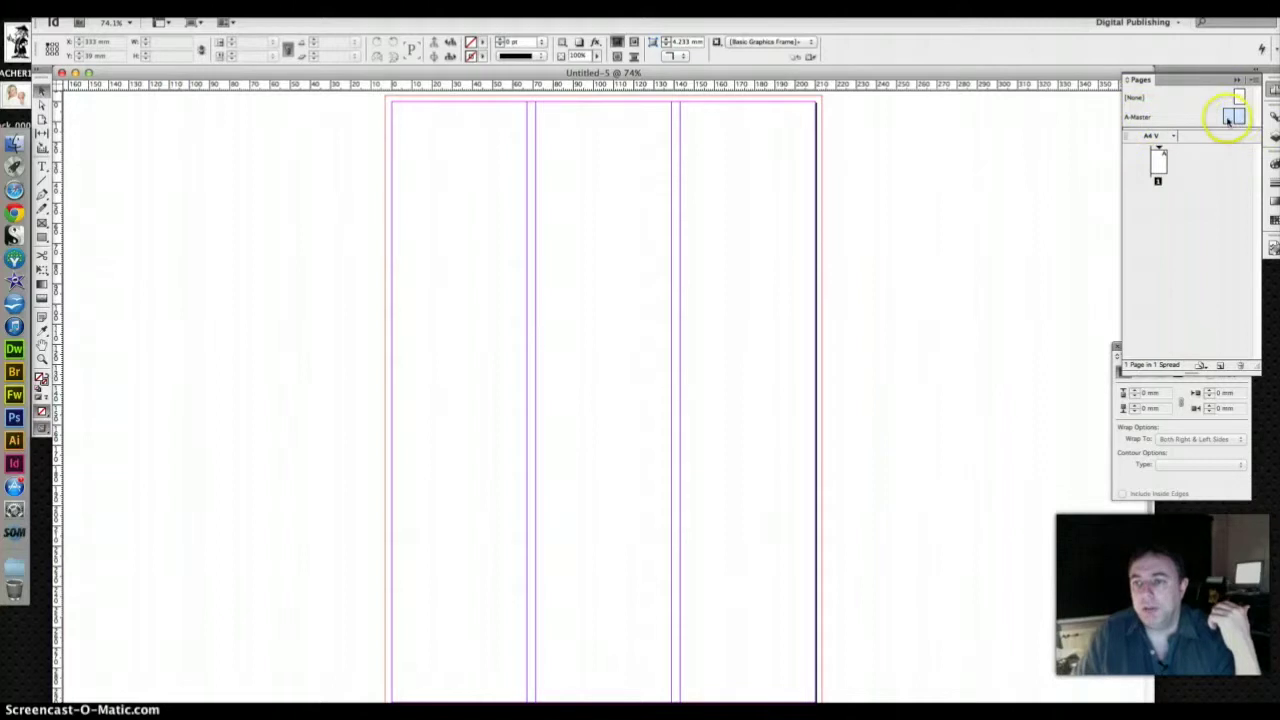
pyautogui.doubleClick(1229, 116)
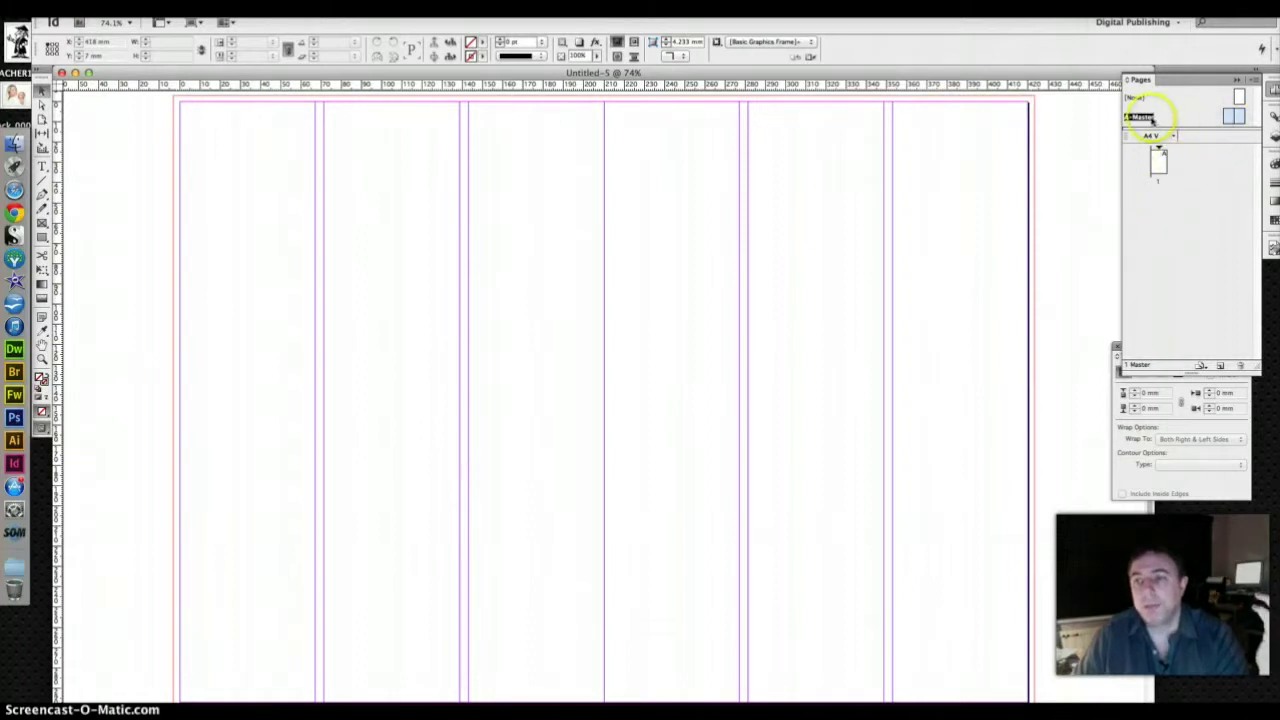
# - Add a pages 2–3 spread based on A-Master, then clear the selection
pyautogui.moveTo(1140, 117); pyautogui.dragTo(1143, 212)
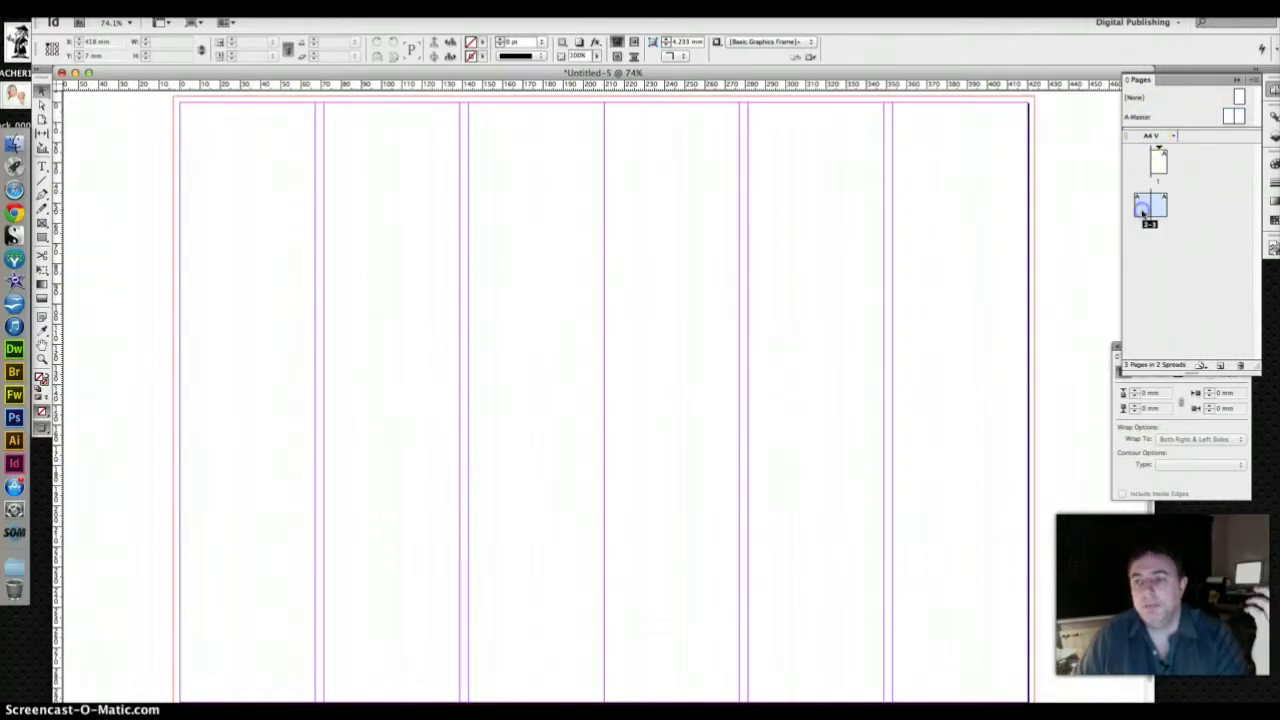
pyautogui.click(1205, 215)
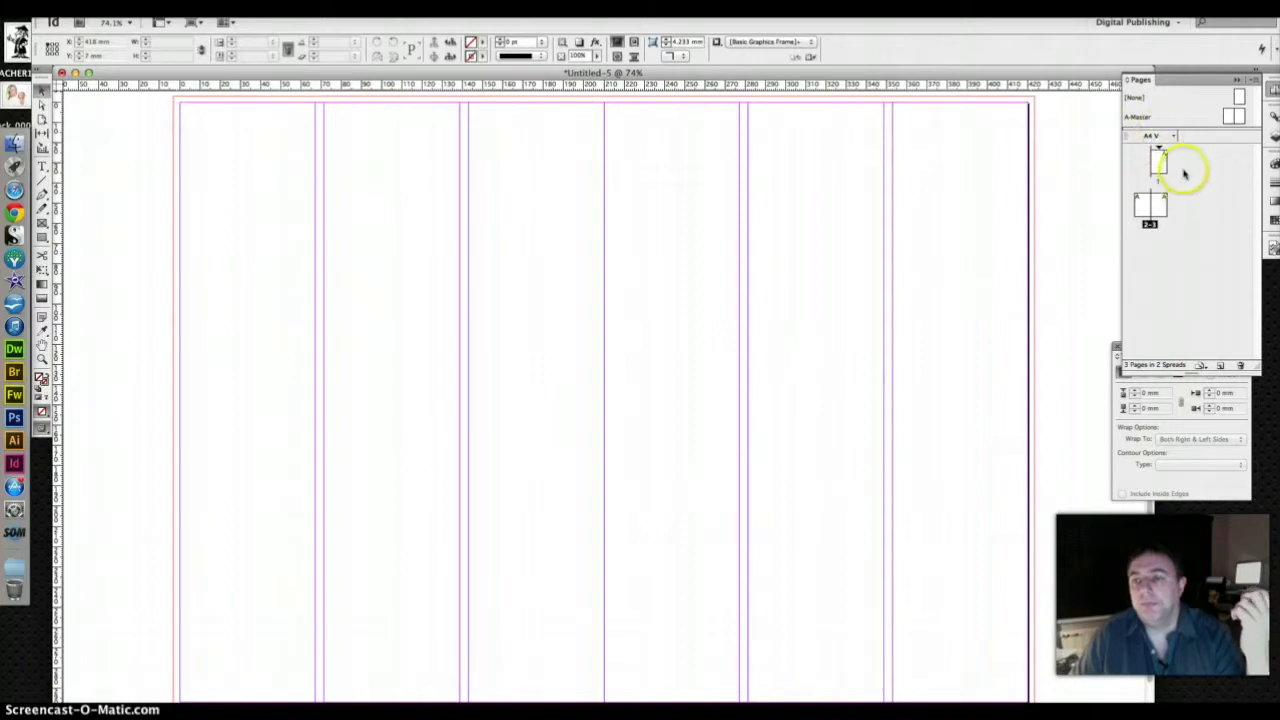
pyautogui.moveTo(1140, 206); pyautogui.dragTo(1157, 170)
pyautogui.click(1234, 116)
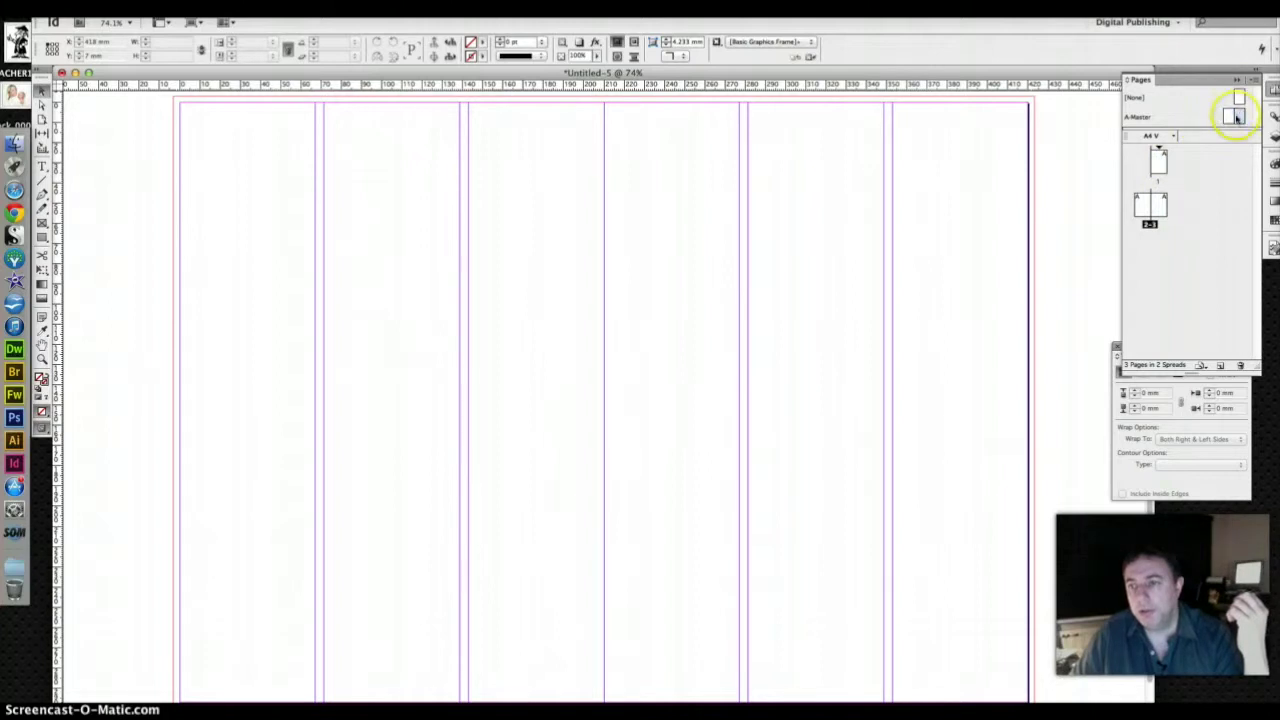
pyautogui.click(1197, 254)
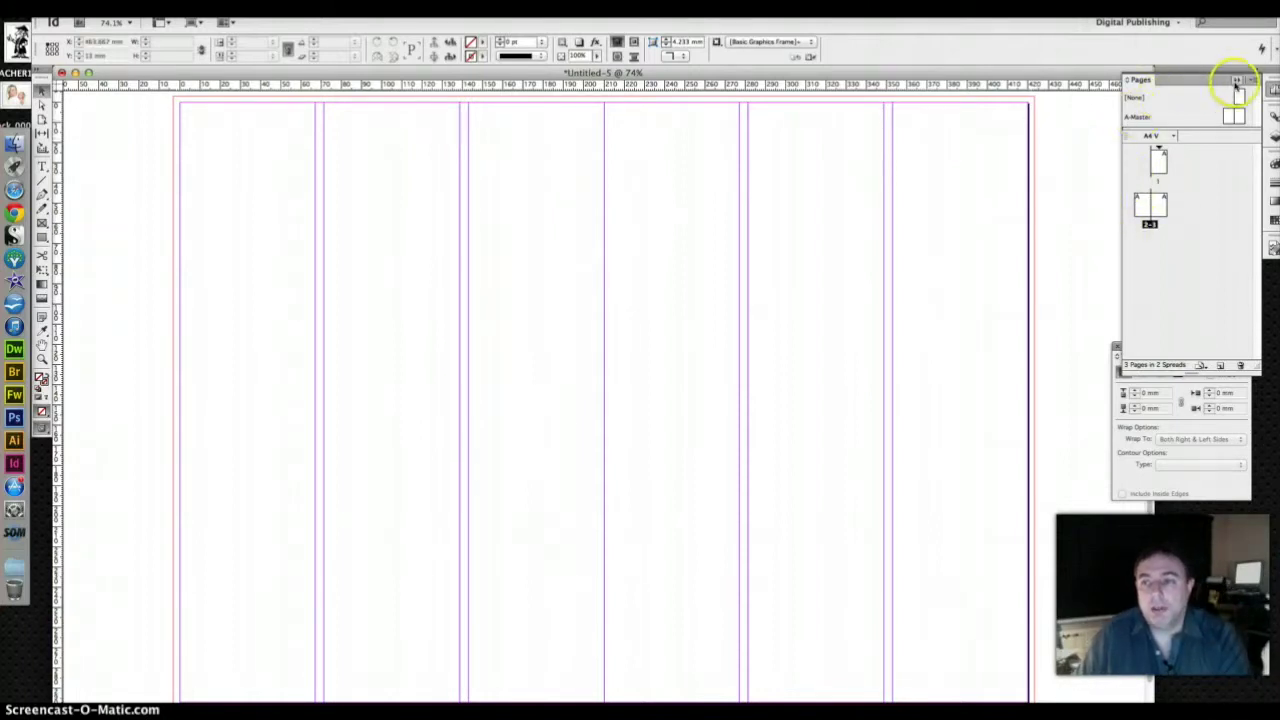
# - Collapse the panel dock to icons and dock Text Wrap below Folio Builder
pyautogui.click(1237, 79)
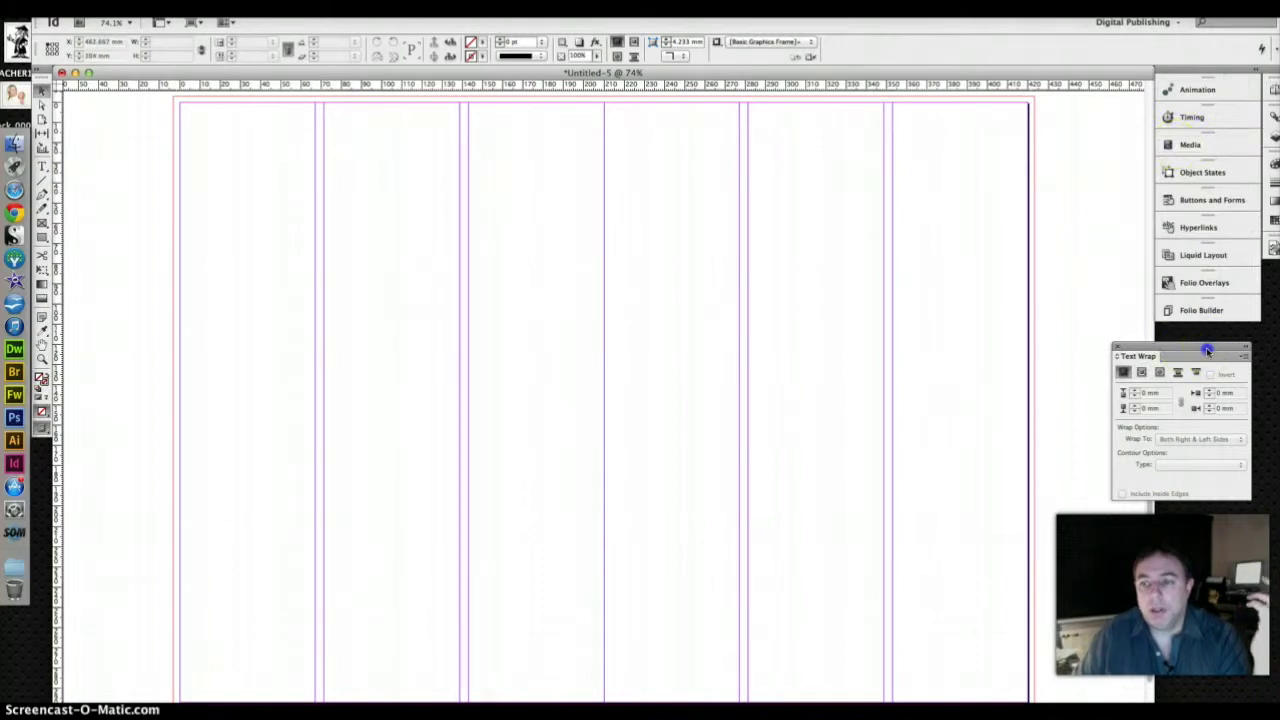
pyautogui.moveTo(1203, 350); pyautogui.dragTo(1238, 345)
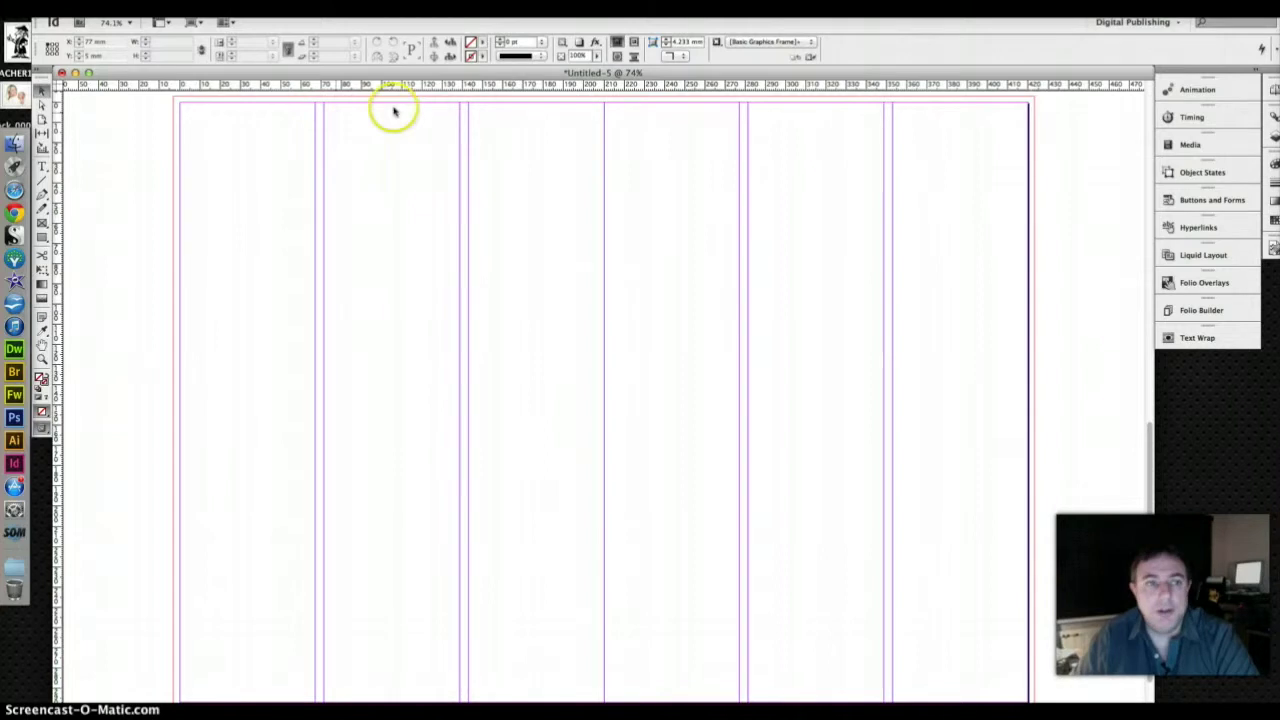
# - Raise the linked margins to 5 mm in Layout > Margins and Columns, keeping three columns
pyautogui.click(172, 8)
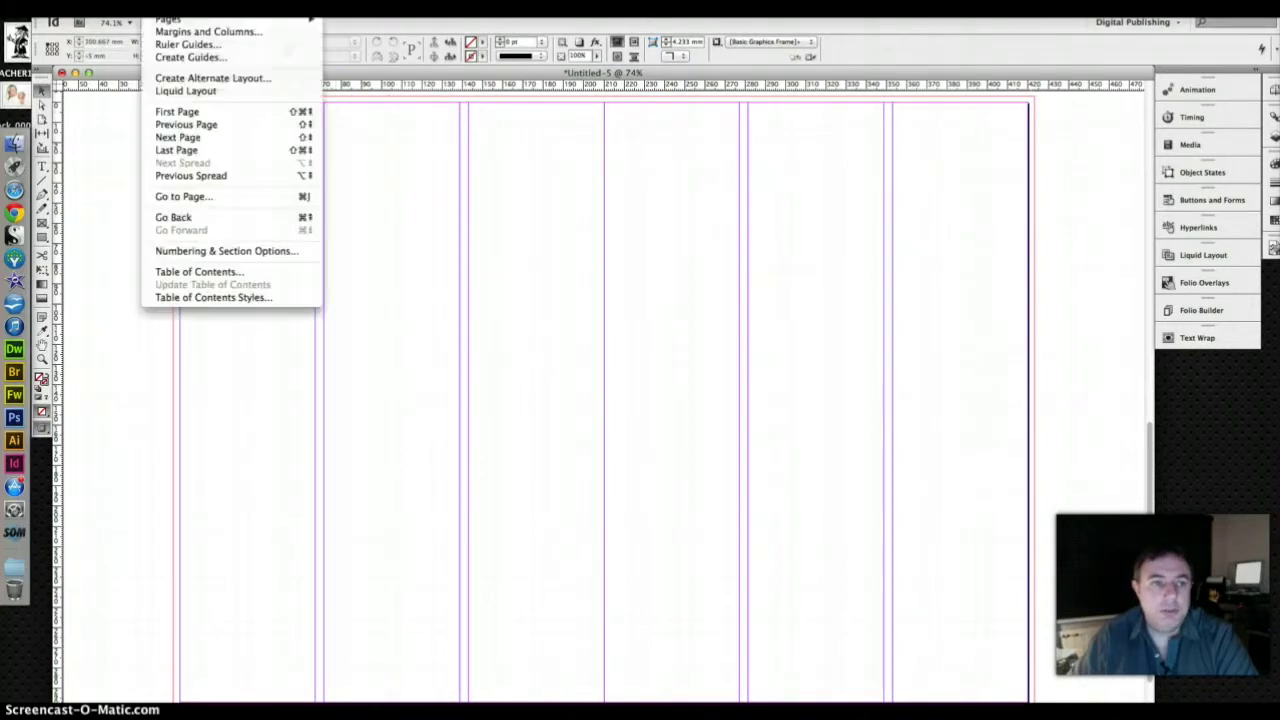
pyautogui.click(184, 31)
pyautogui.click(534, 331)
pyautogui.click(522, 330)
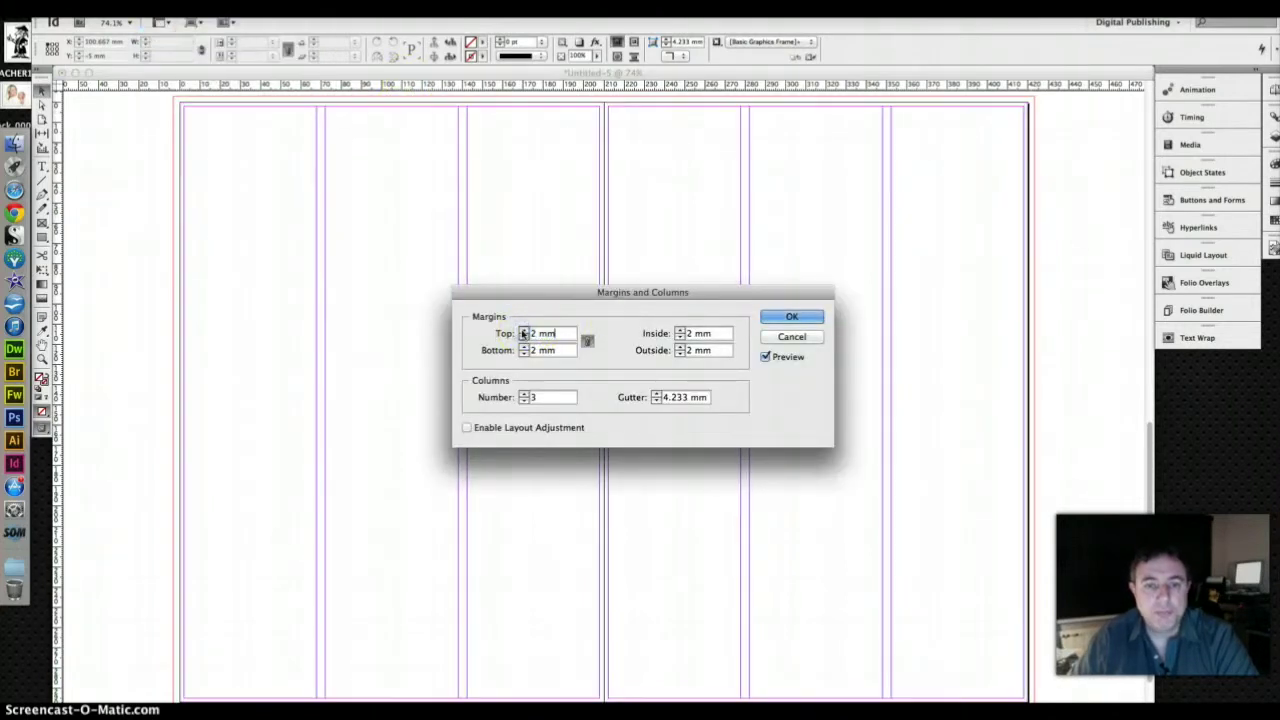
pyautogui.click(522, 330)
pyautogui.click(522, 330)
pyautogui.click(522, 330)
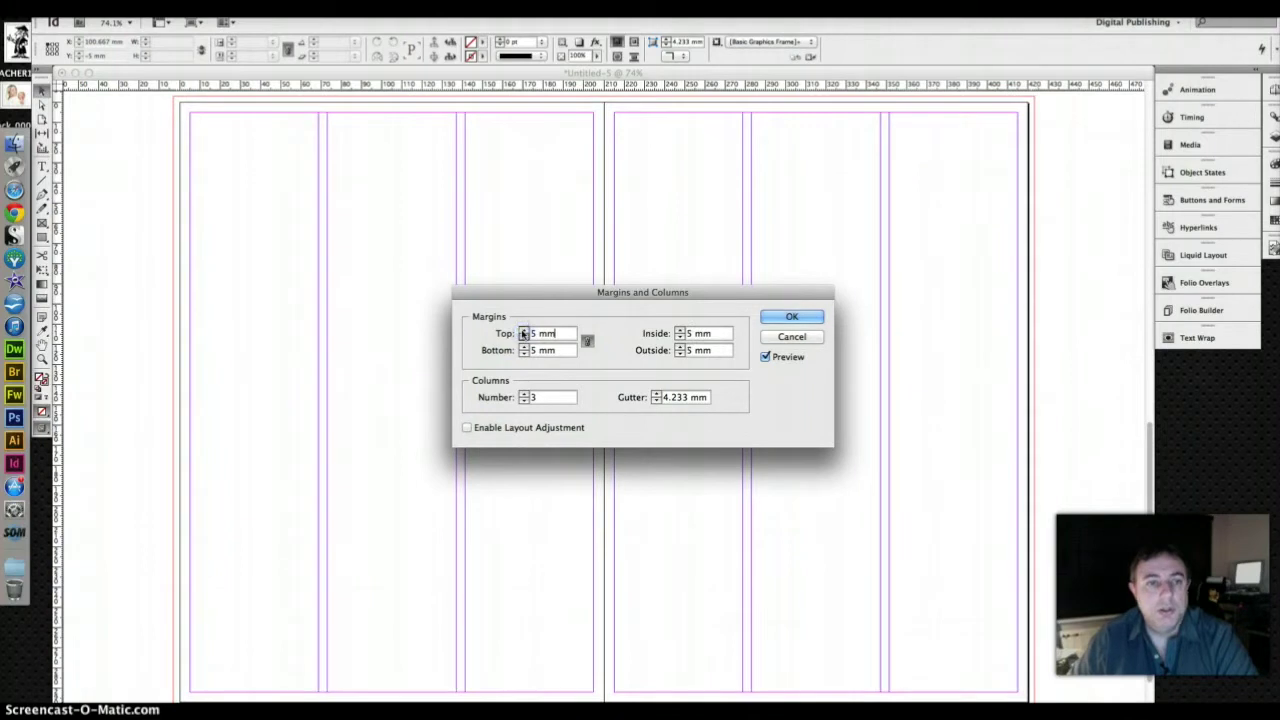
pyautogui.click(792, 316)
pyautogui.click(209, 117)
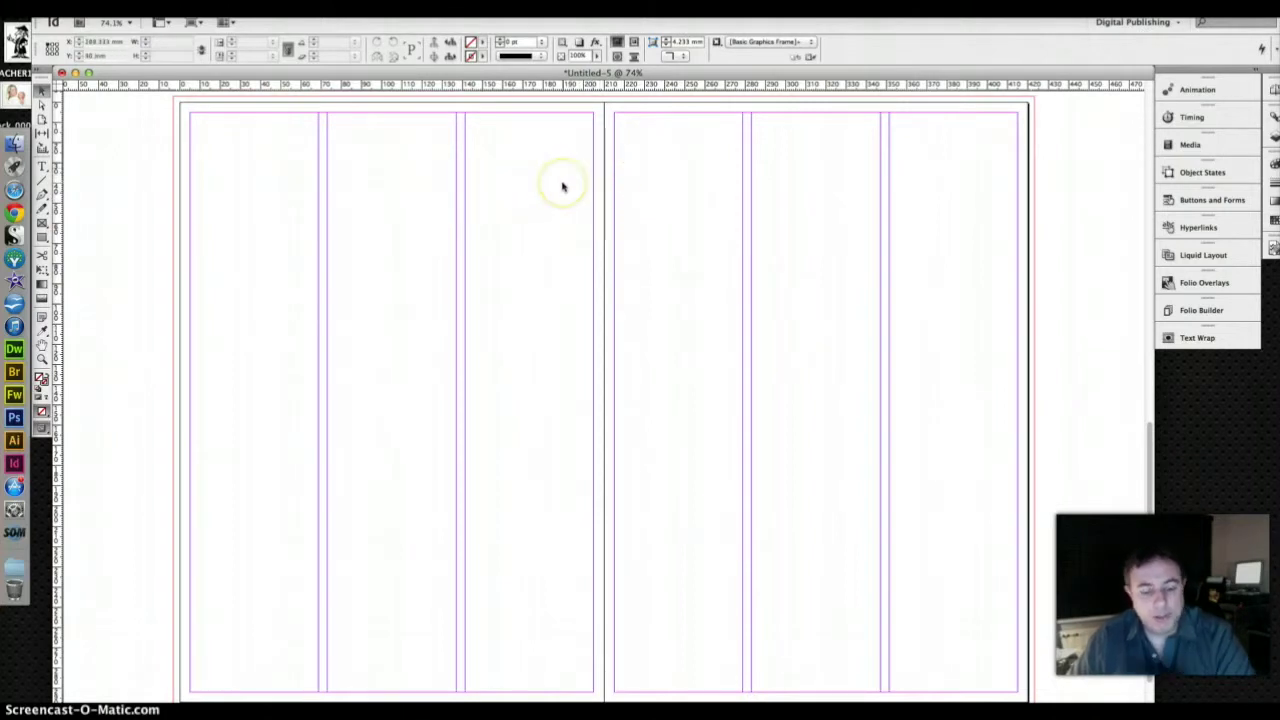
# - Undo the 5 mm margin change so the margins sit at the page edges
pyautogui.press('super+z')
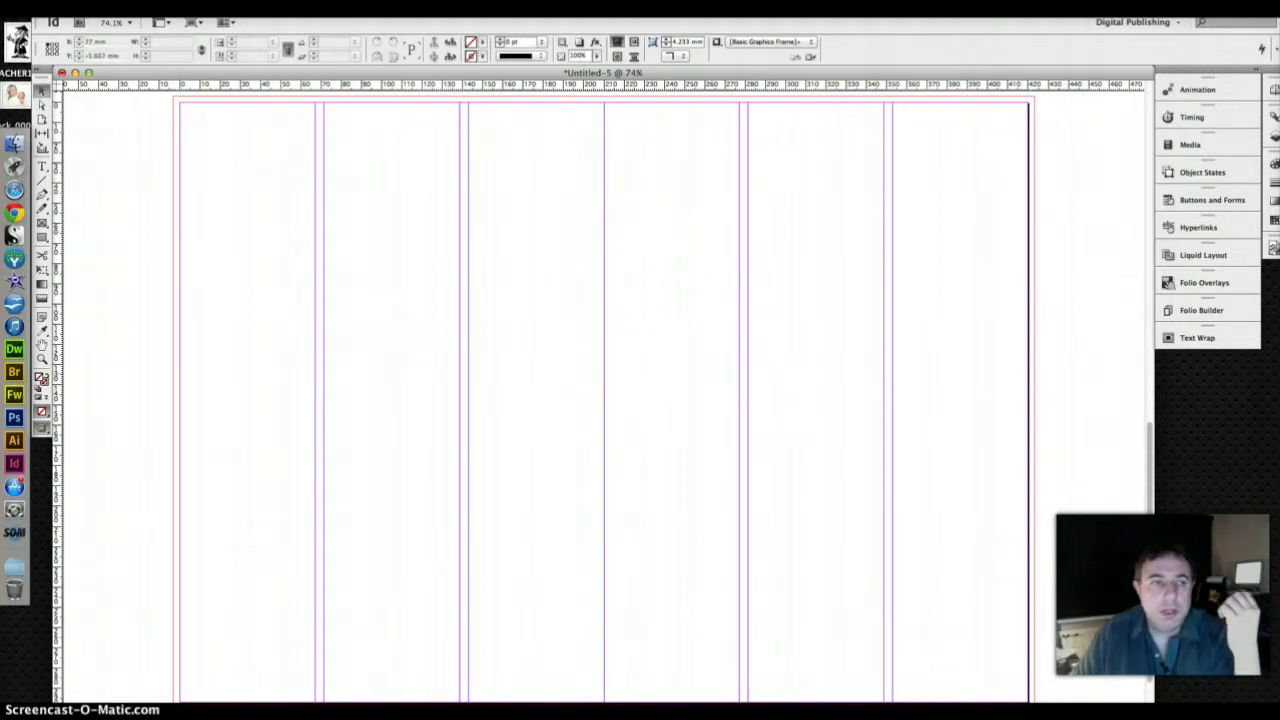
pyautogui.click(170, 8)
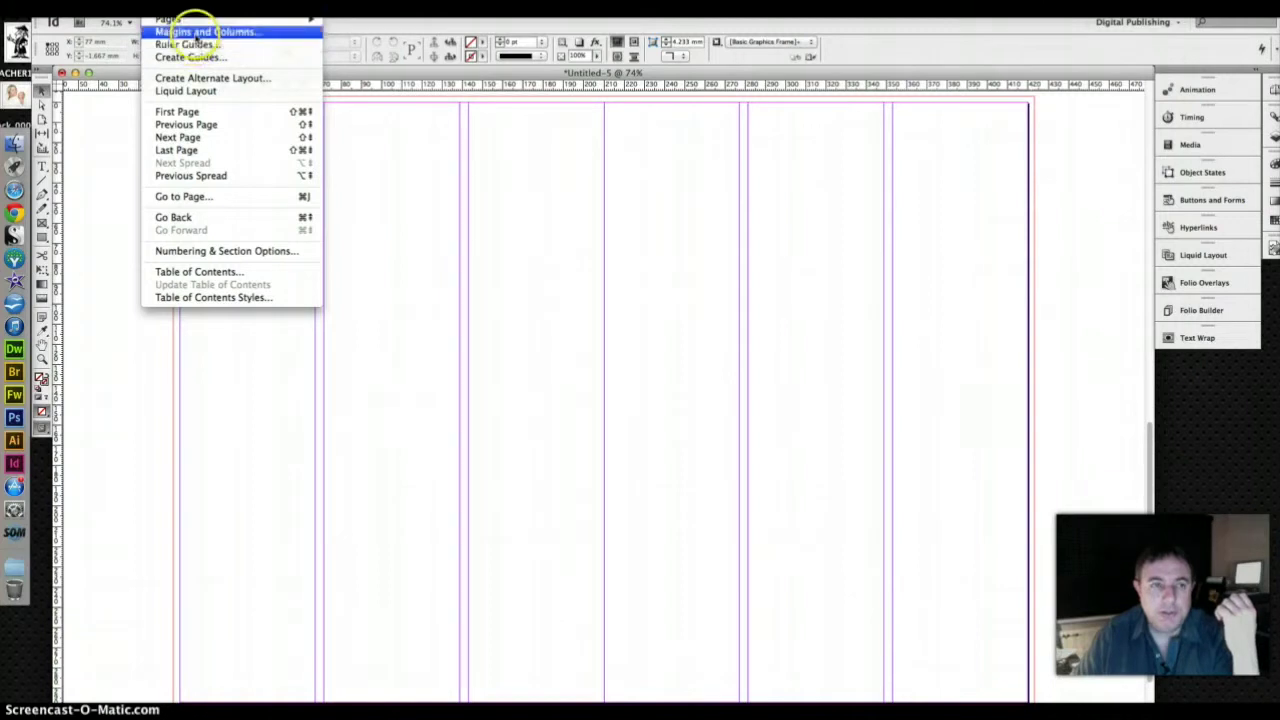
pyautogui.click(198, 33)
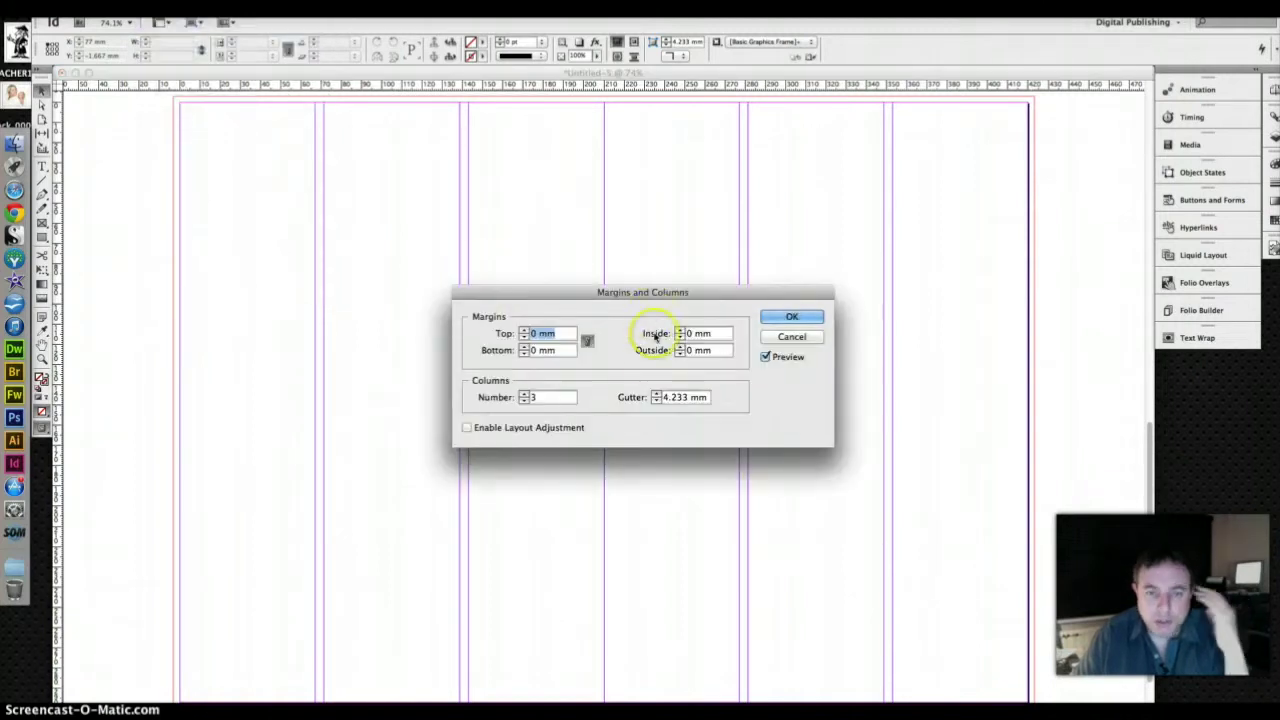
pyautogui.click(588, 342)
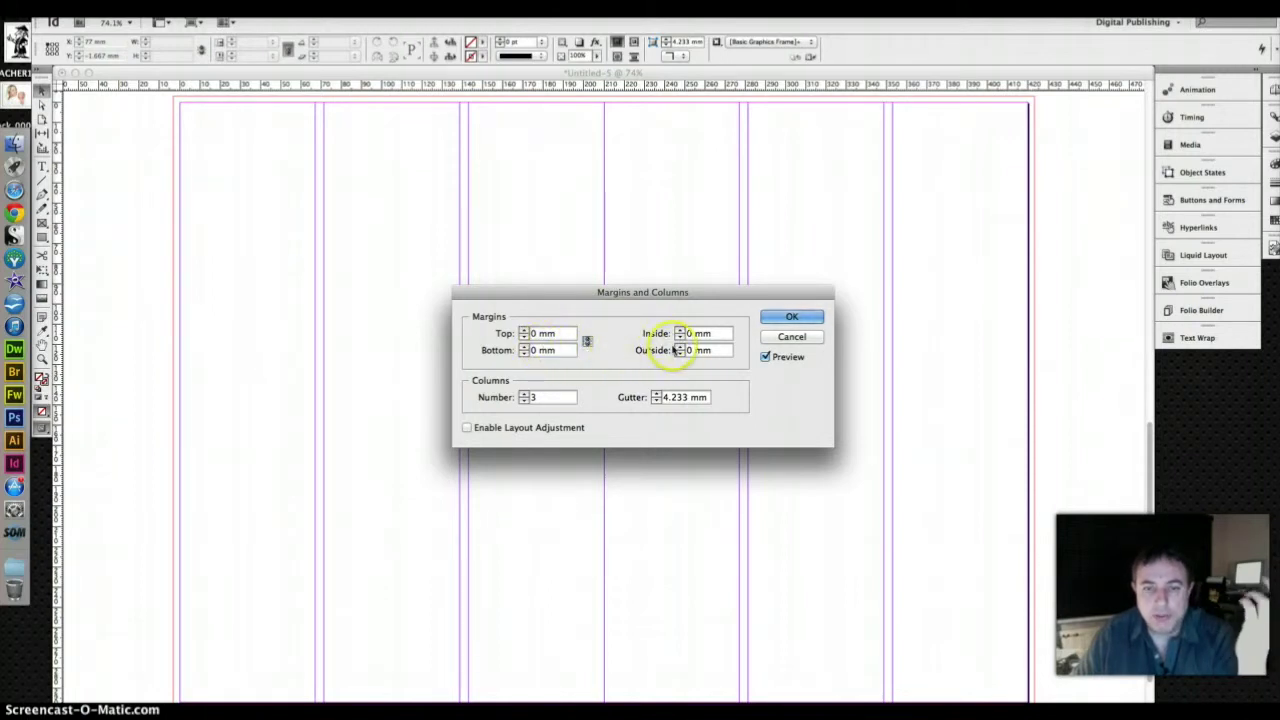
pyautogui.click(680, 331)
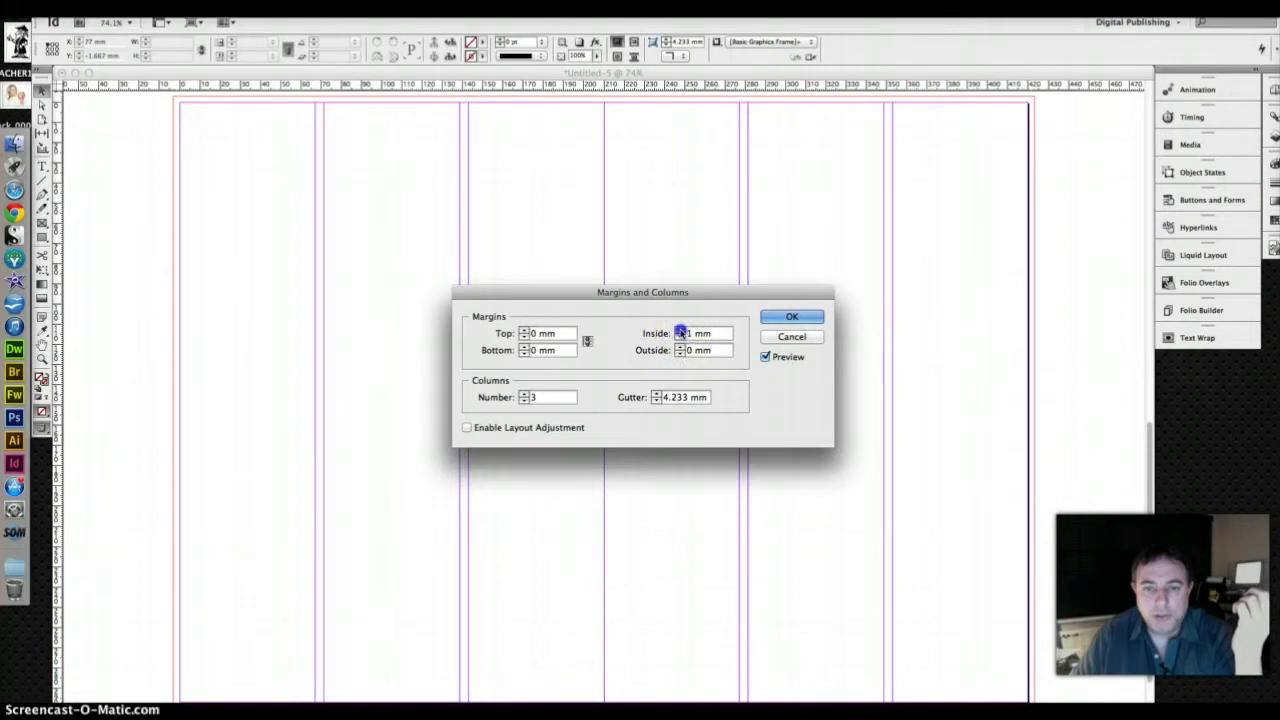
pyautogui.click(680, 331)
pyautogui.click(680, 331)
pyautogui.click(680, 331)
pyautogui.click(680, 331)
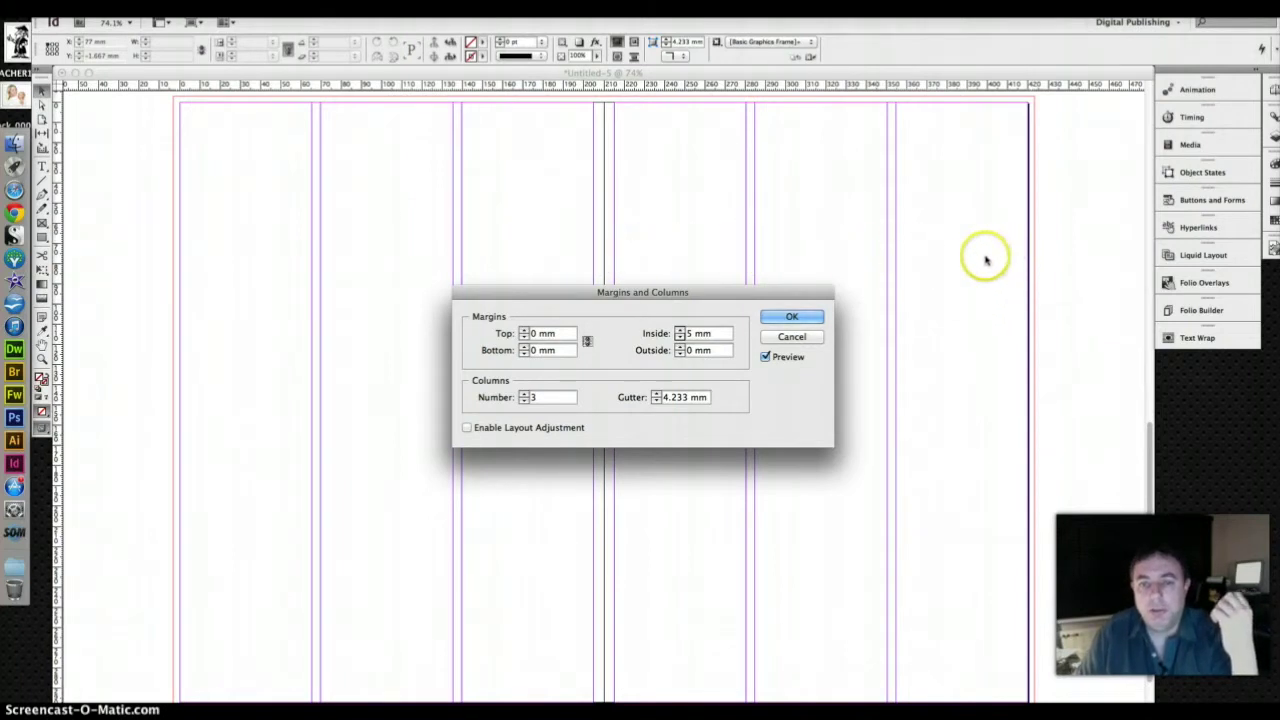
pyautogui.click(680, 346)
pyautogui.click(680, 346)
pyautogui.click(680, 346)
pyautogui.click(680, 346)
pyautogui.click(680, 346)
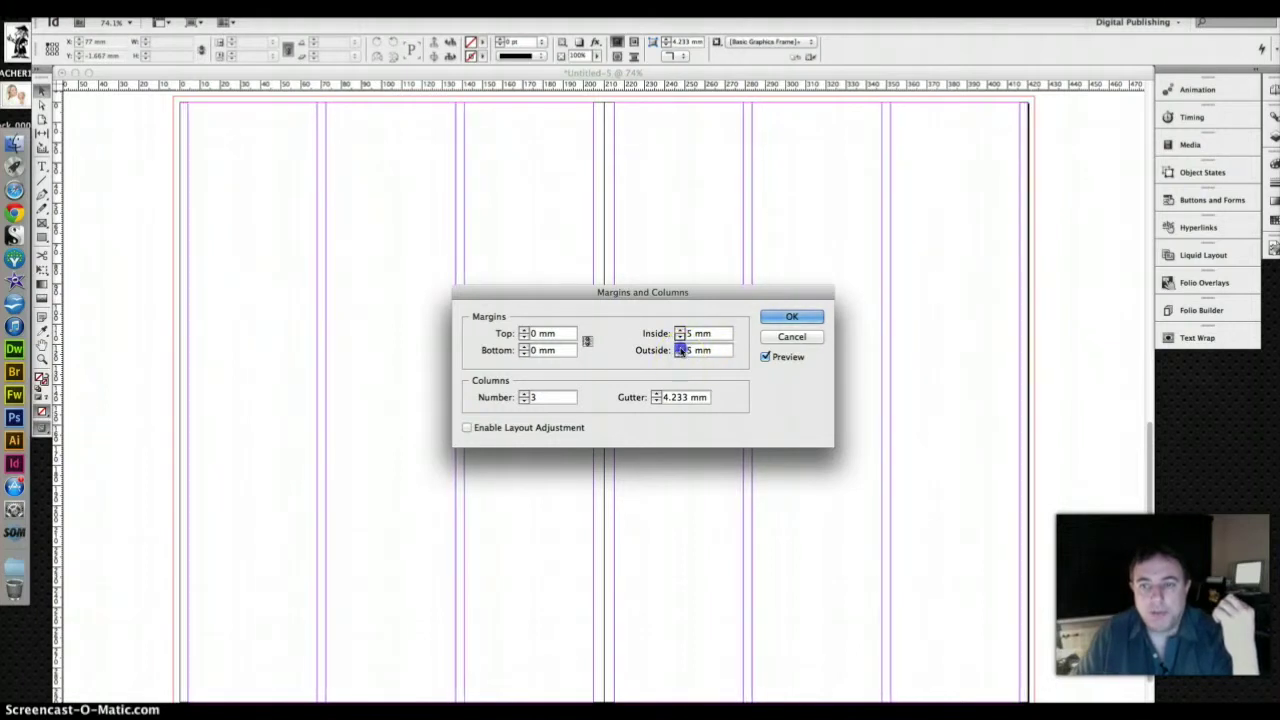
pyautogui.click(680, 346)
pyautogui.click(680, 353)
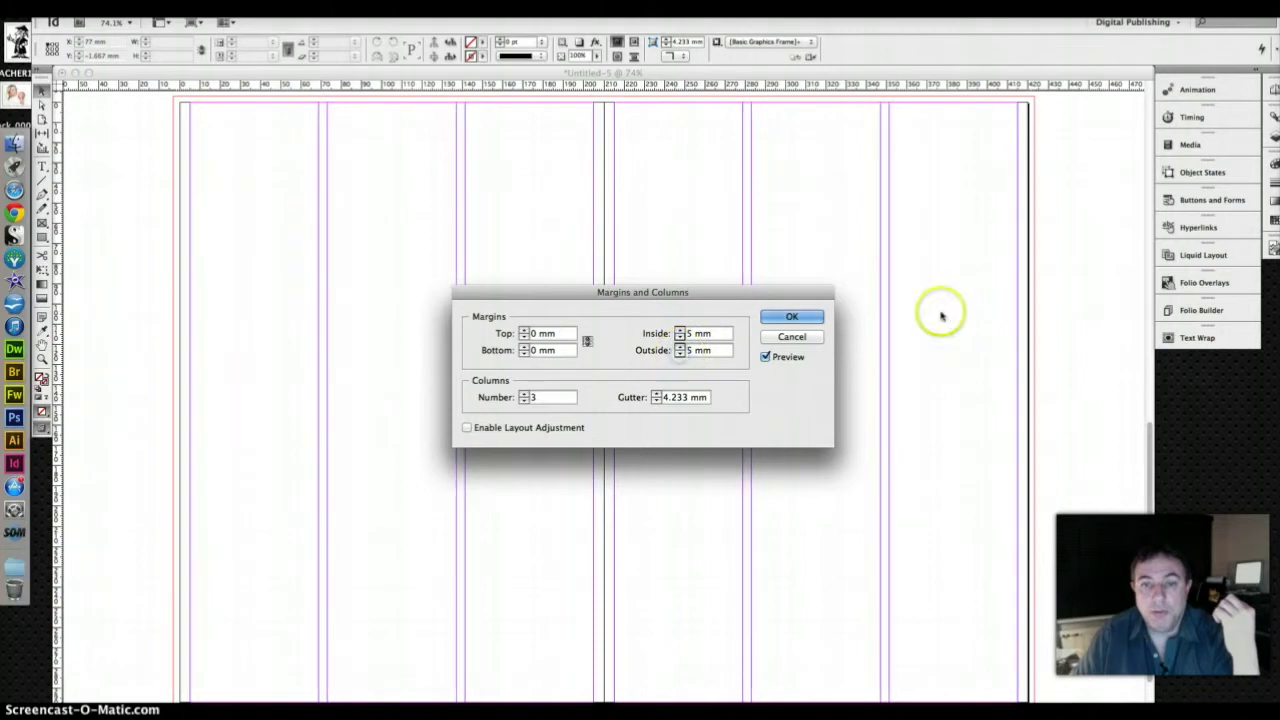
pyautogui.click(587, 343)
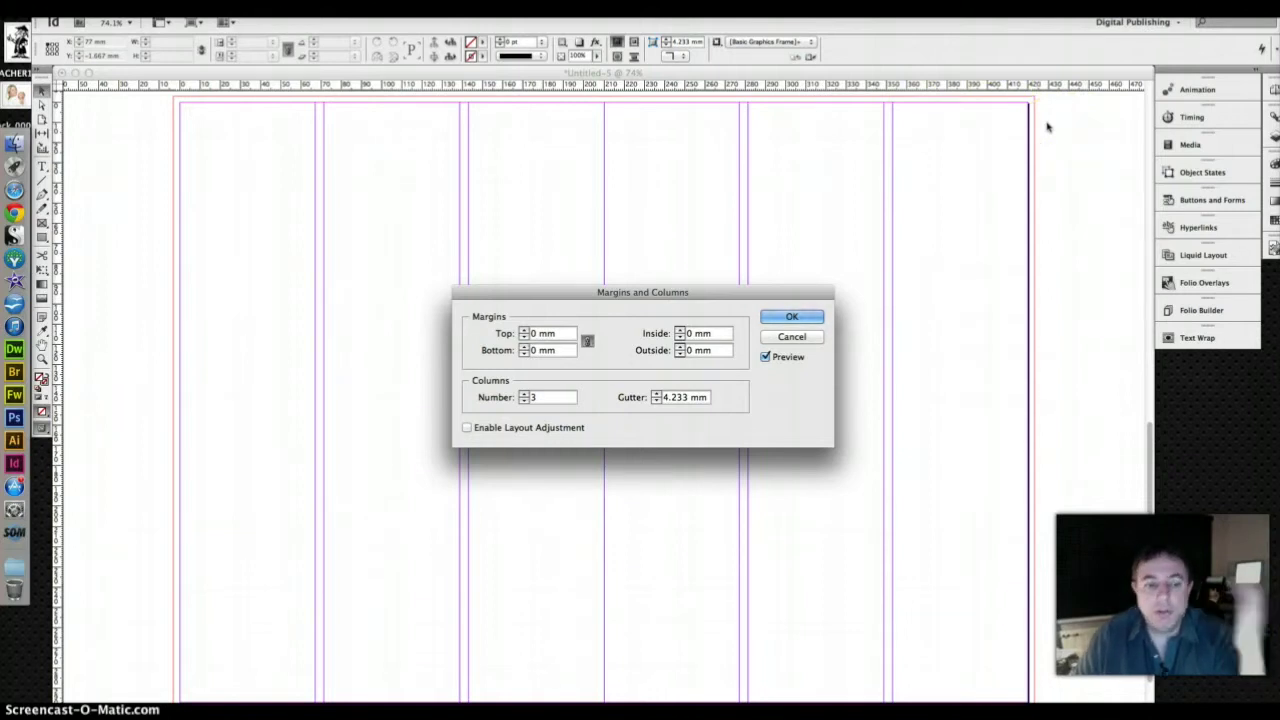
pyautogui.click(795, 337)
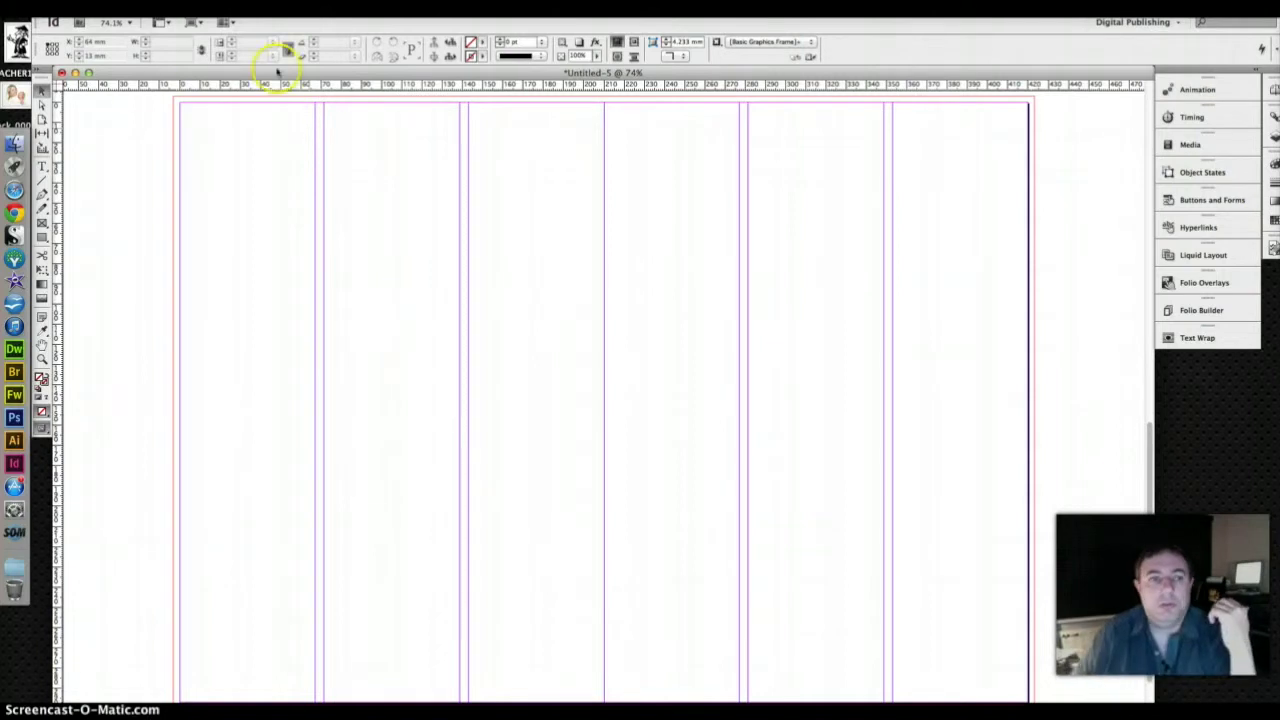
# - Close Untitled-5 without saving and start a new document with A3 page size
pyautogui.click(61, 73)
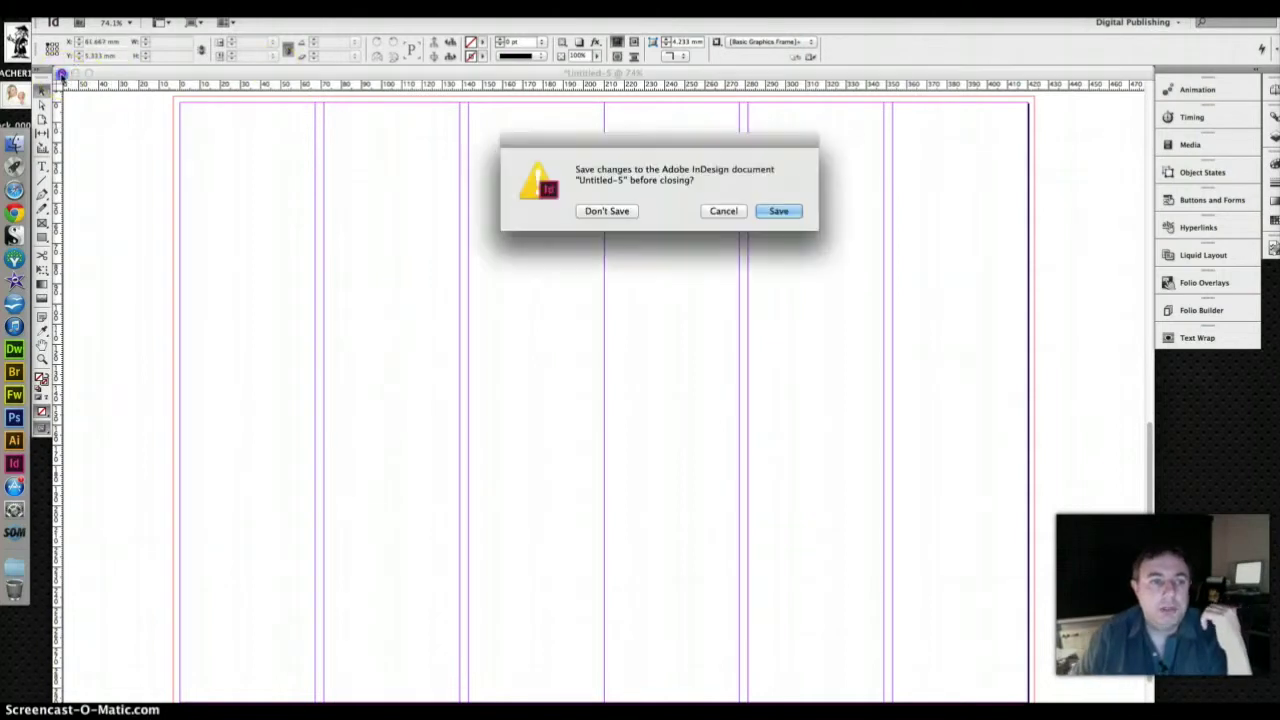
pyautogui.click(592, 215)
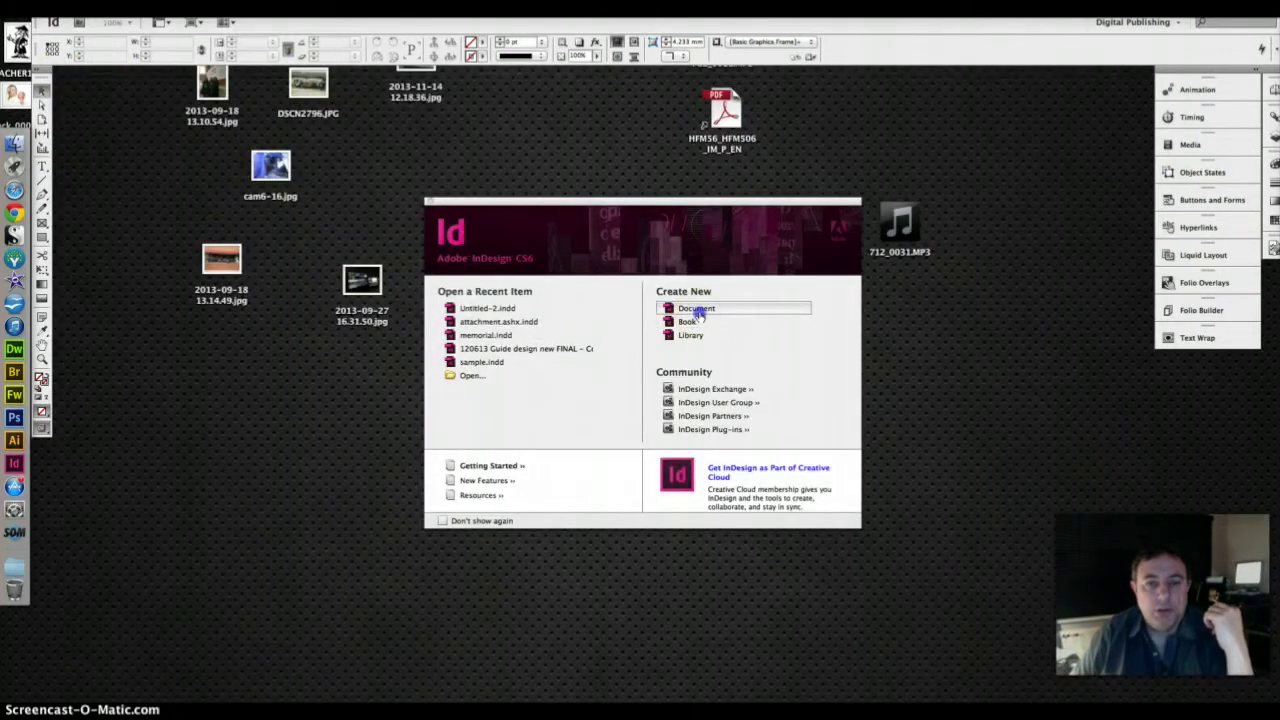
pyautogui.click(698, 312)
pyautogui.click(538, 305)
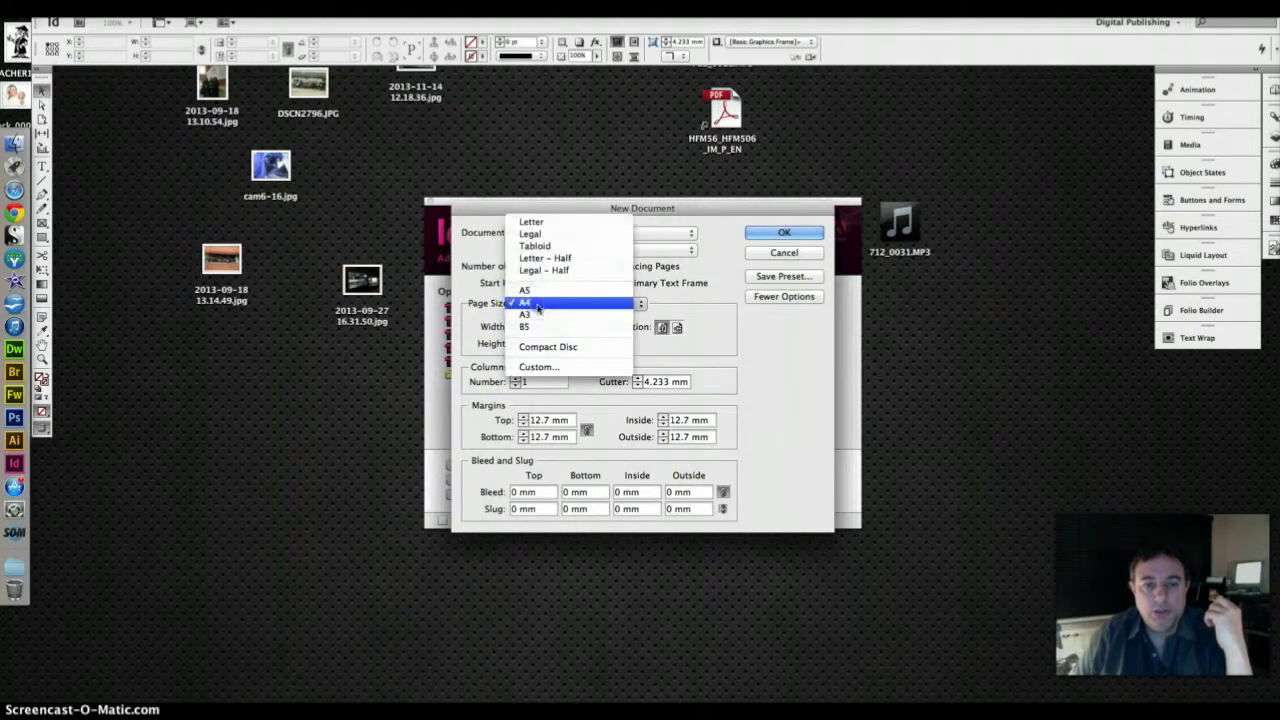
pyautogui.click(537, 315)
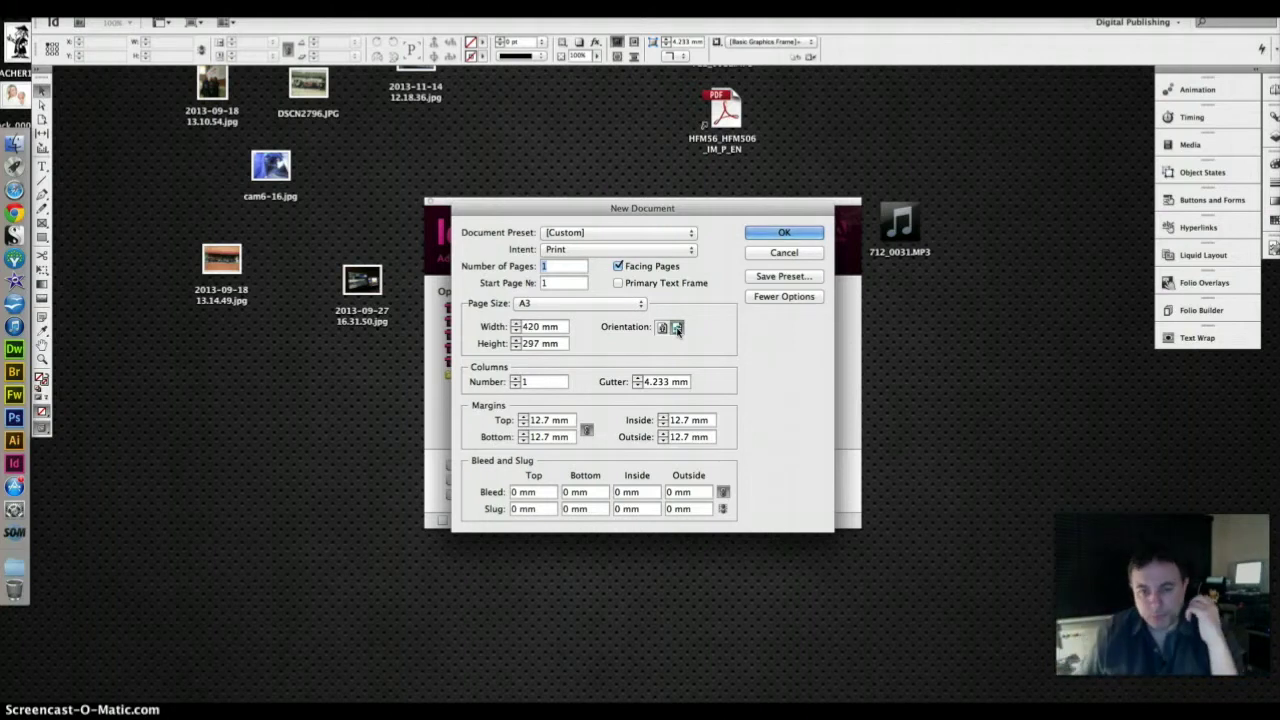
# - Set 3 mm bleed, 5 mm margins and five columns, then create the landscape document
pyautogui.click(497, 492)
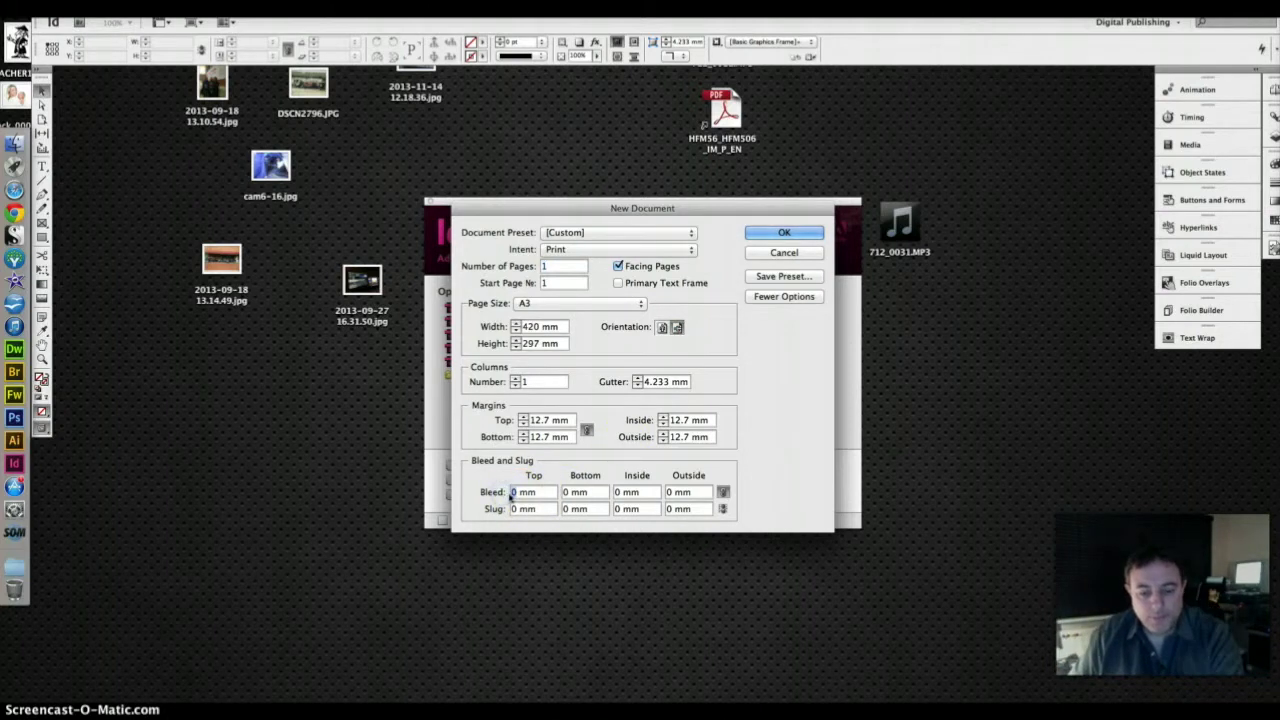
pyautogui.write('3')
pyautogui.press('Tab')
pyautogui.click(522, 421)
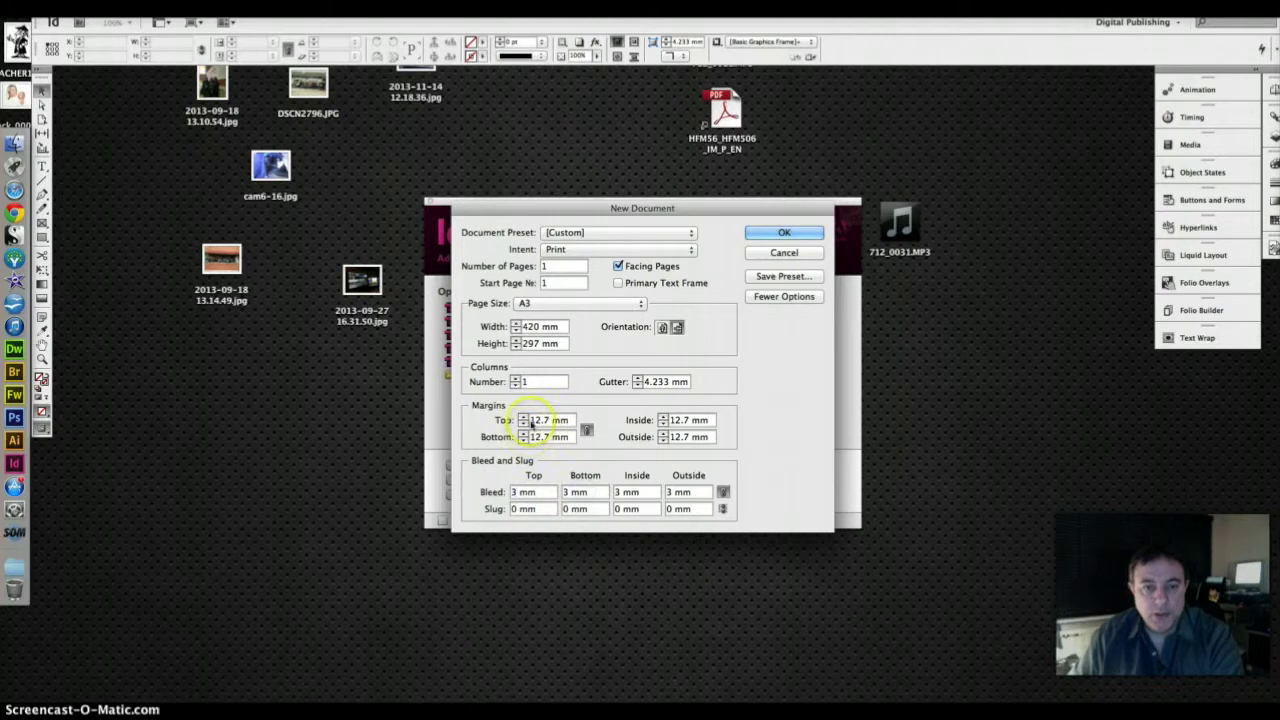
pyautogui.click(522, 424)
pyautogui.click(522, 424)
pyautogui.click(522, 424)
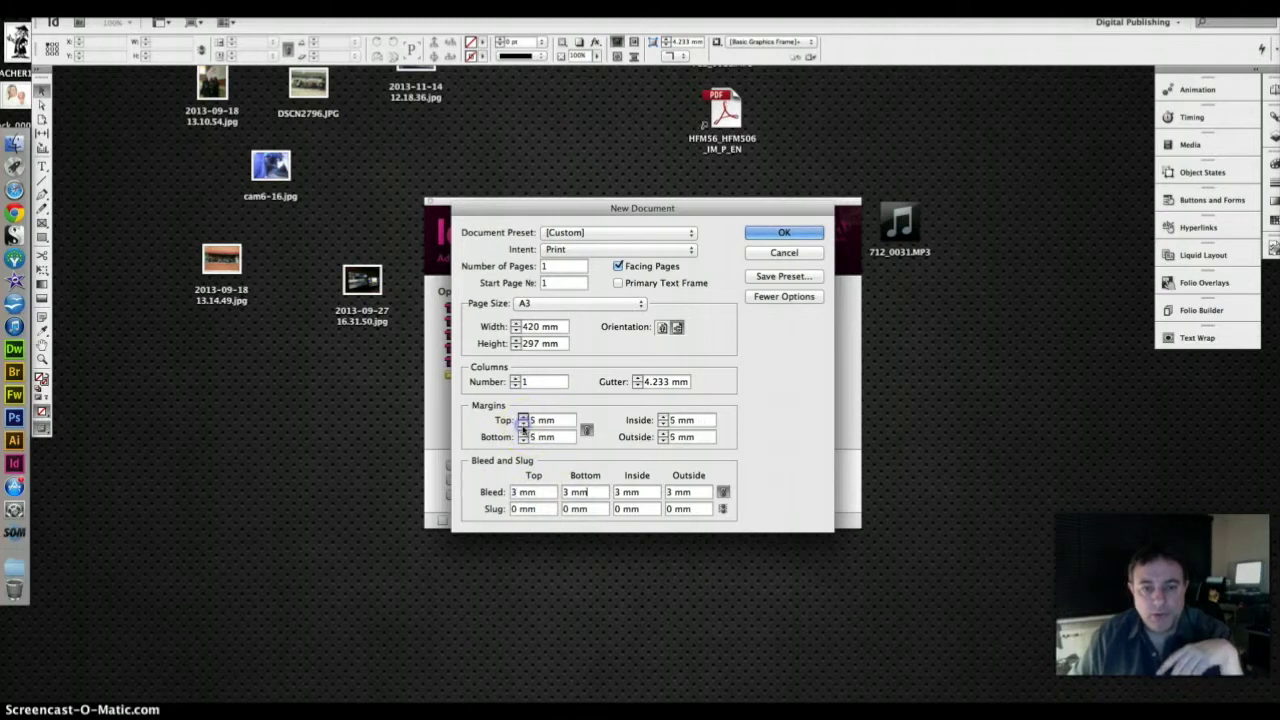
pyautogui.click(516, 378)
pyautogui.click(516, 378)
pyautogui.click(516, 378)
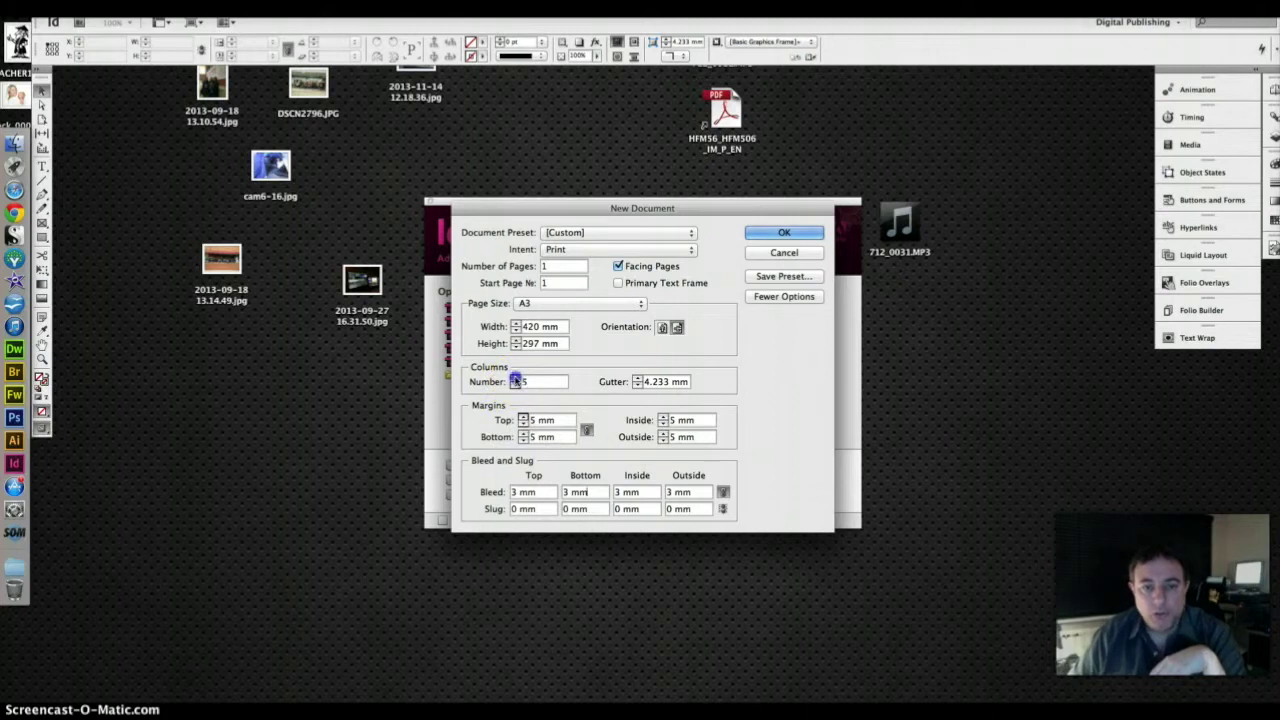
pyautogui.click(516, 378)
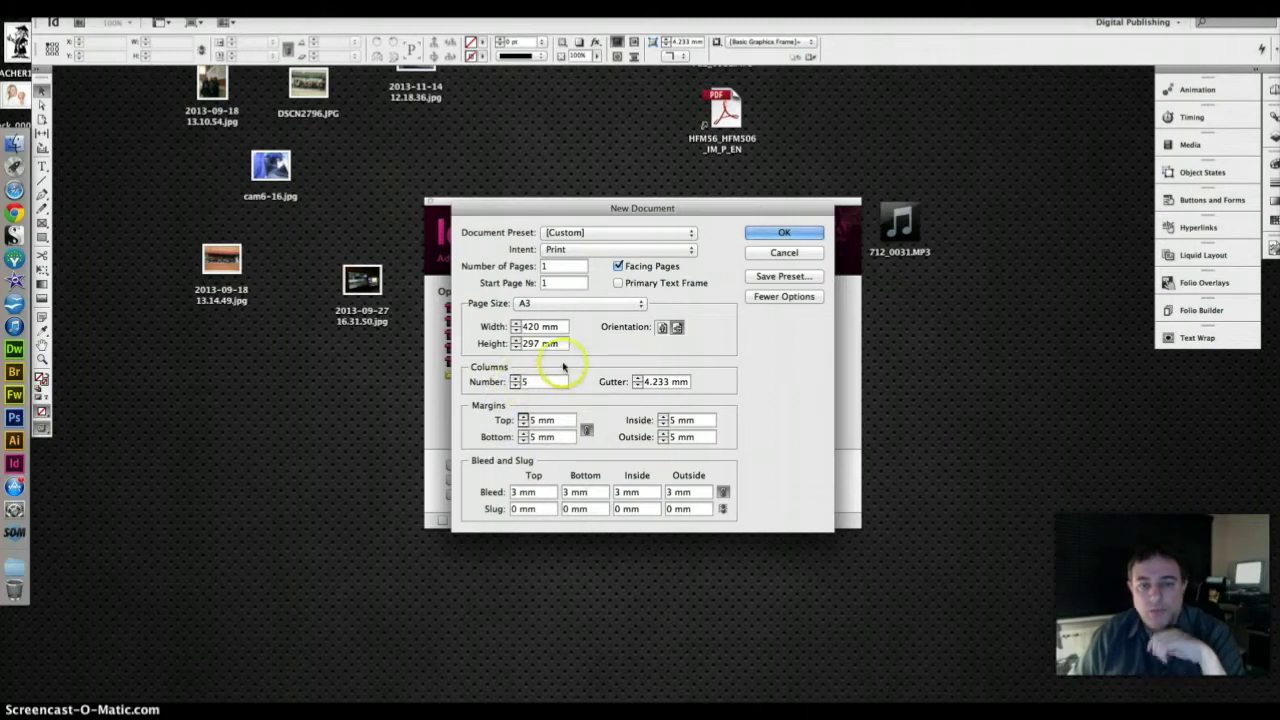
pyautogui.click(772, 234)
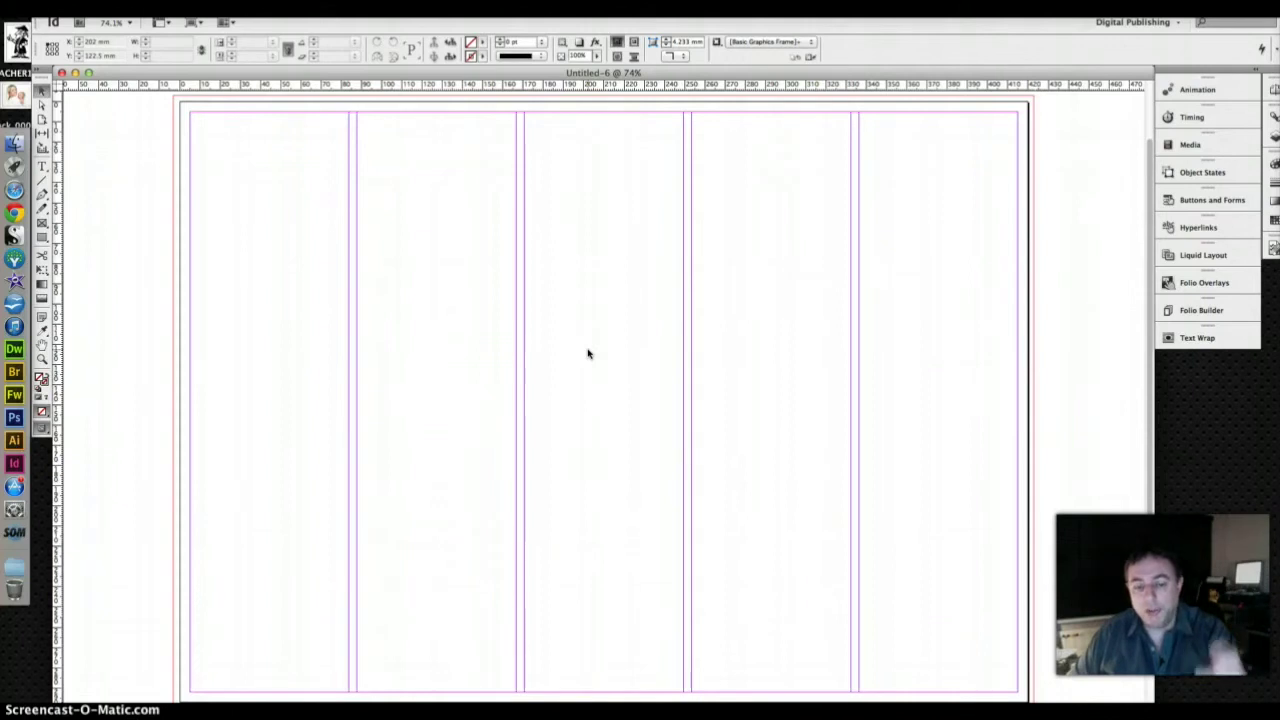
pyautogui.press('w')
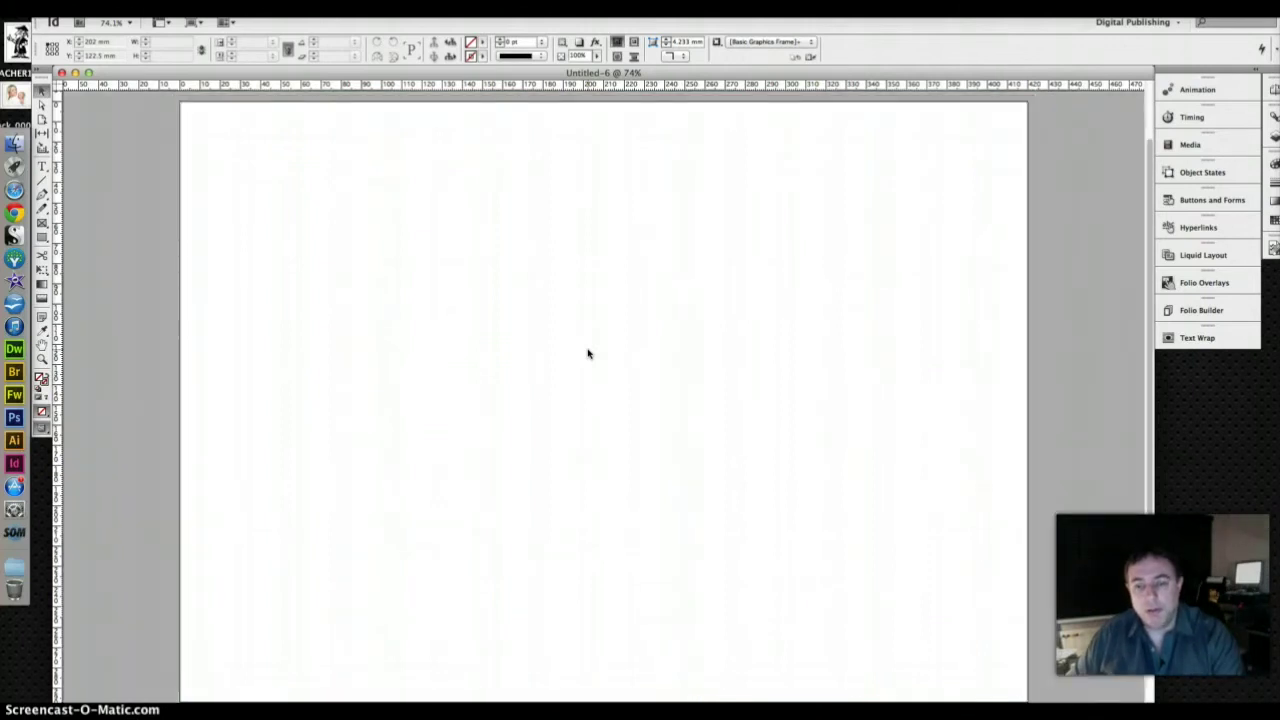
pyautogui.press('w')
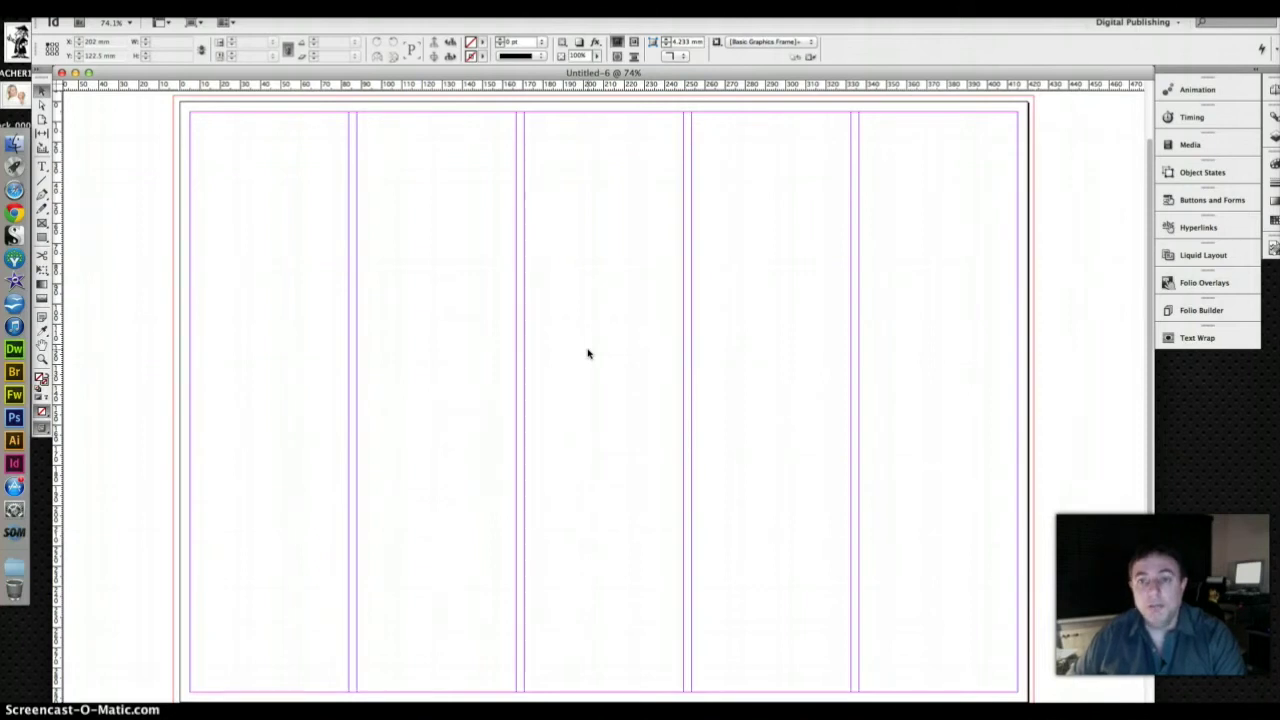
pyautogui.press('w')
pyautogui.press('w')
pyautogui.press('w')
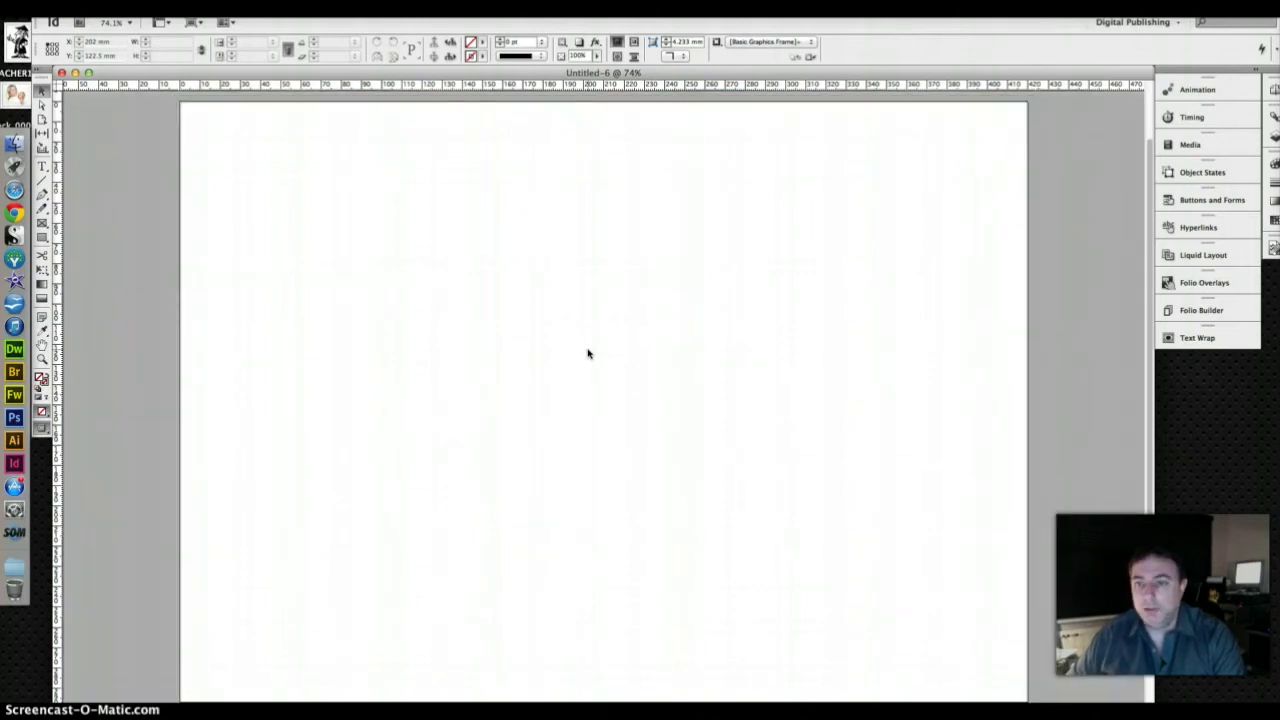
pyautogui.press('w')
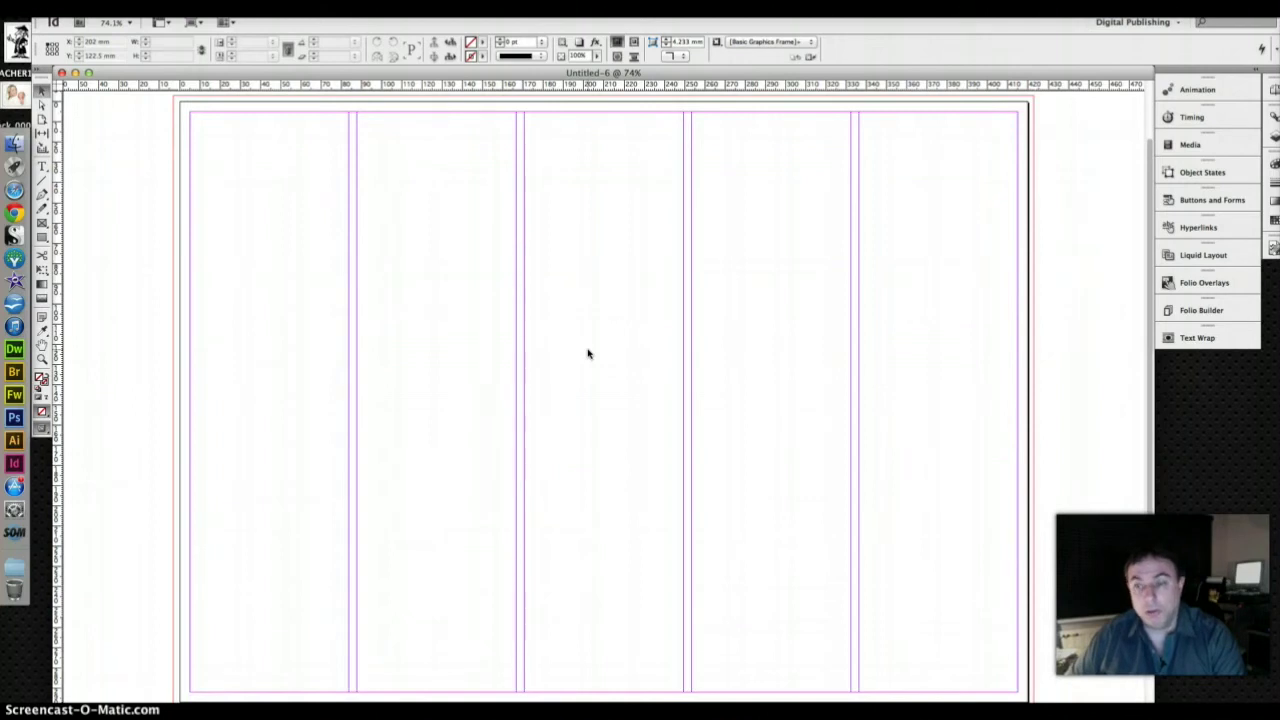